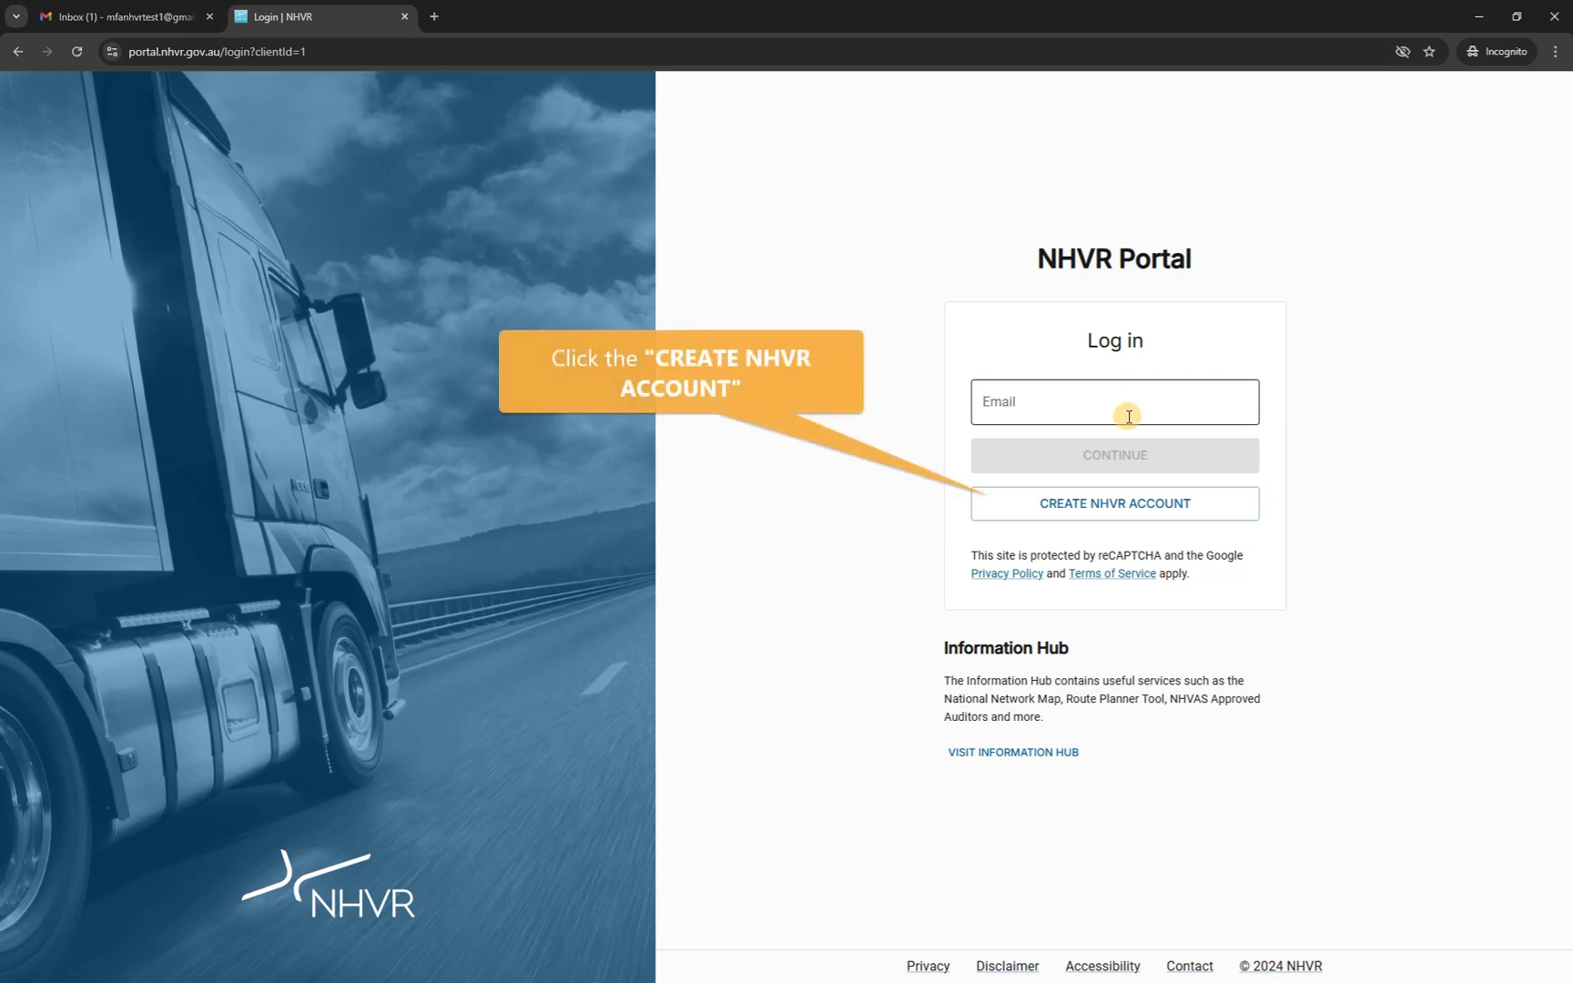
Start a new NHVR account with the Gmail address and submit it for email verification.
click(1111, 516)
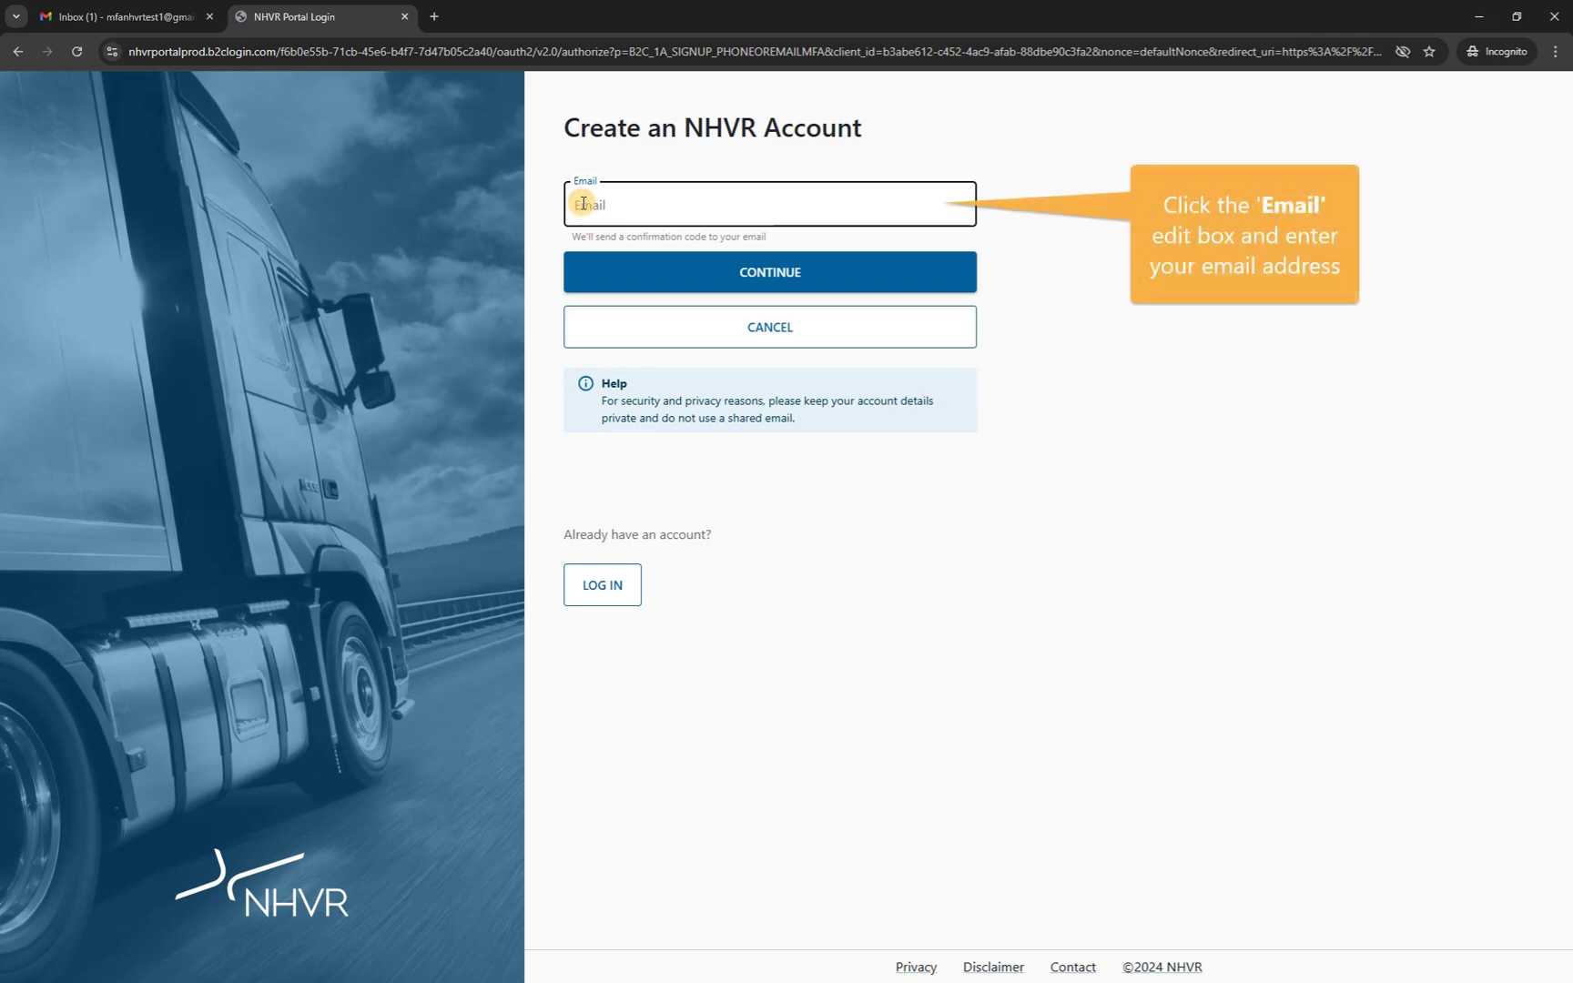
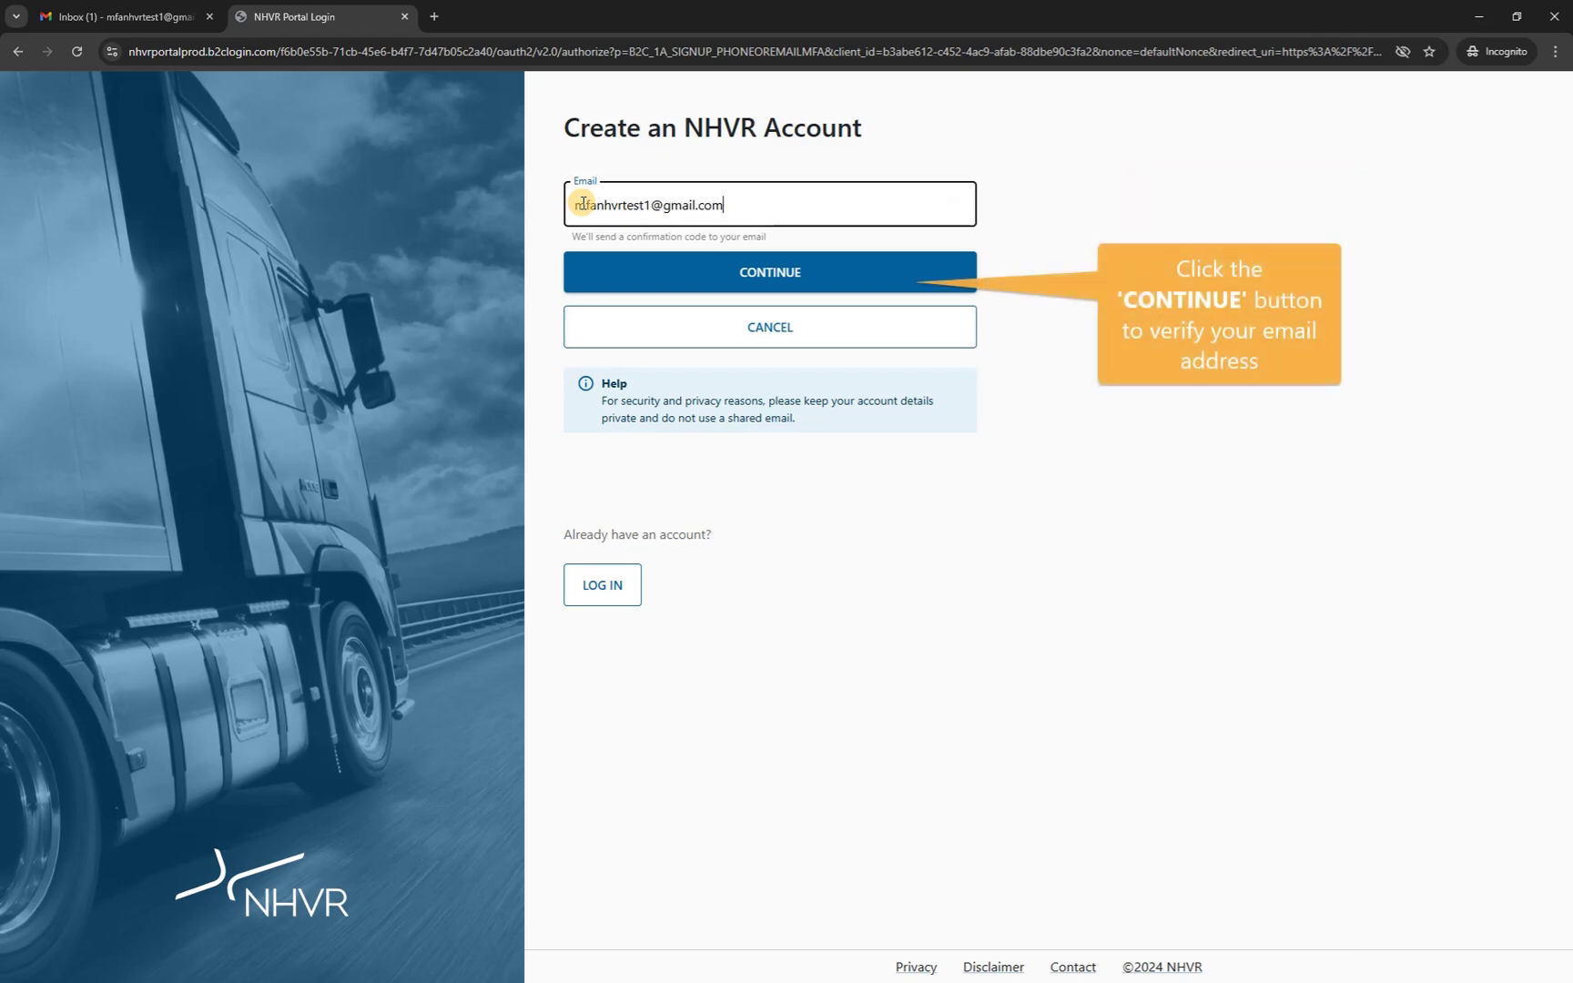
click(801, 276)
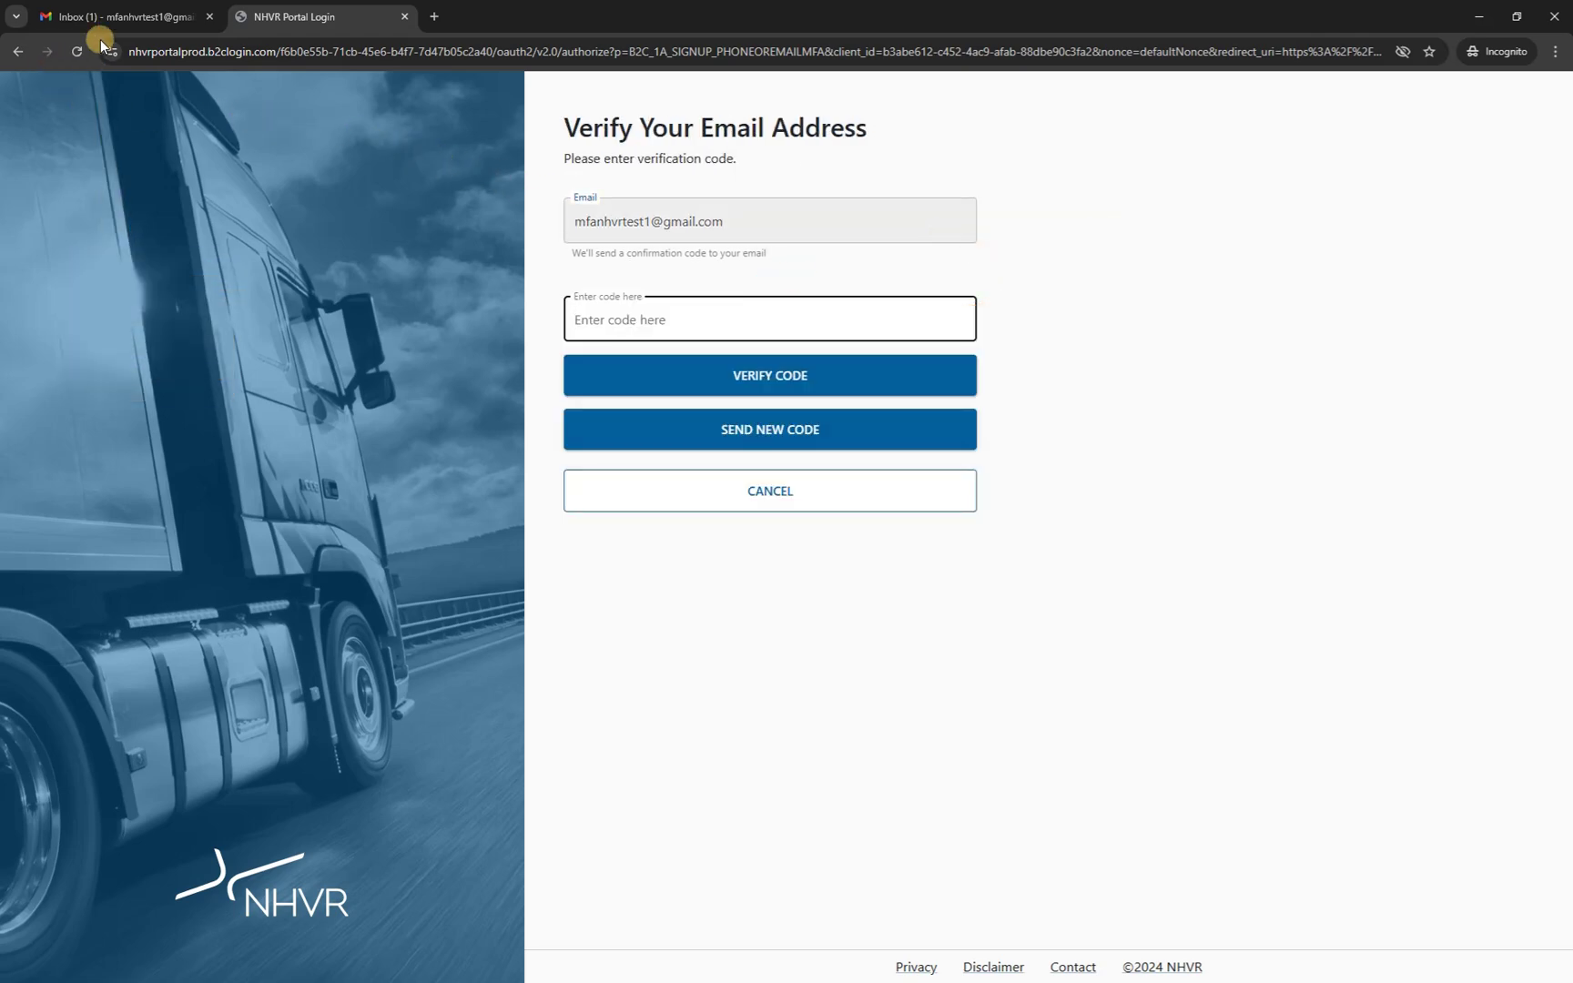
Copy the verification code from the NHVR Portal email in the Gmail inbox.
click(132, 18)
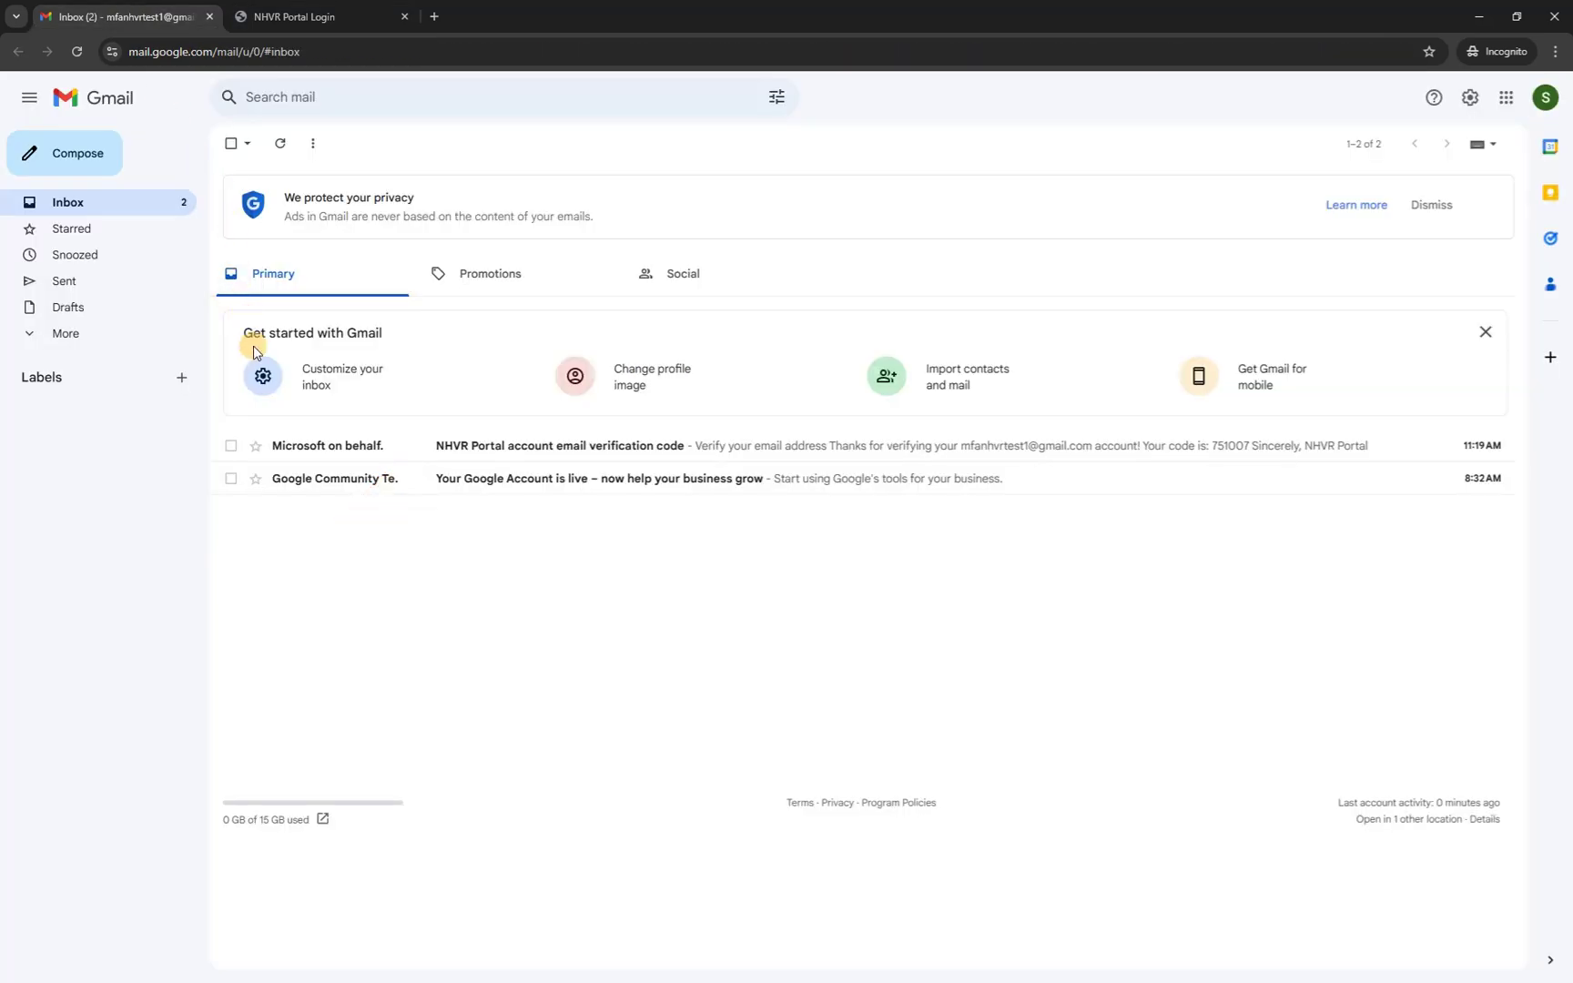
click(470, 455)
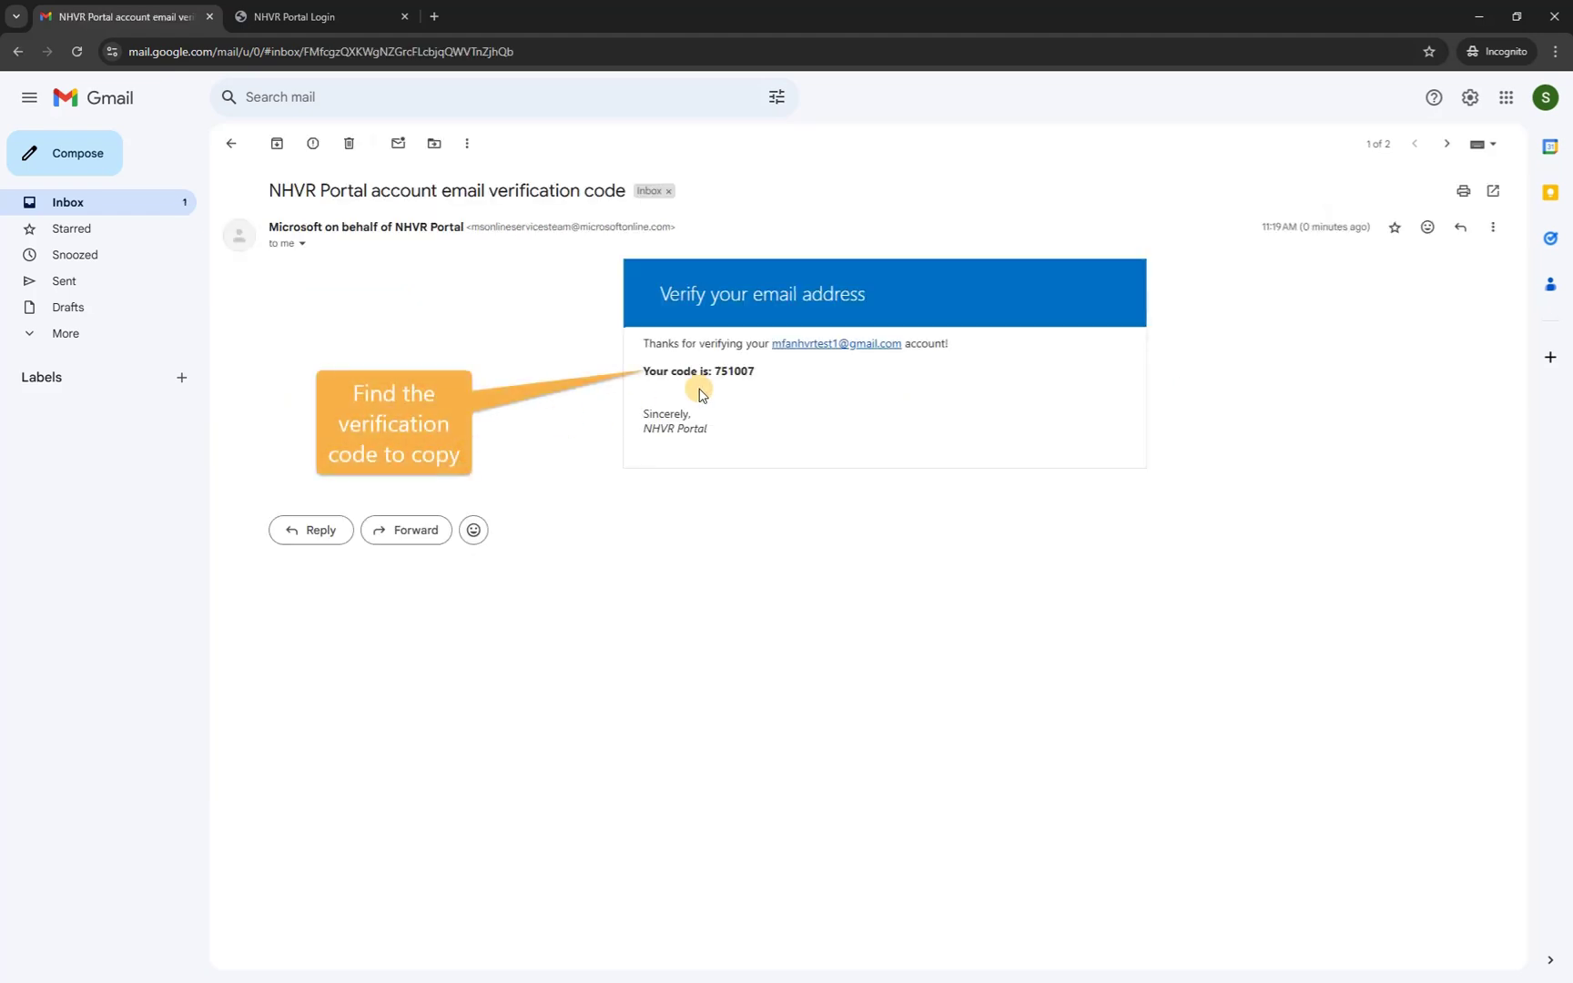
drag(716, 375, 749, 376)
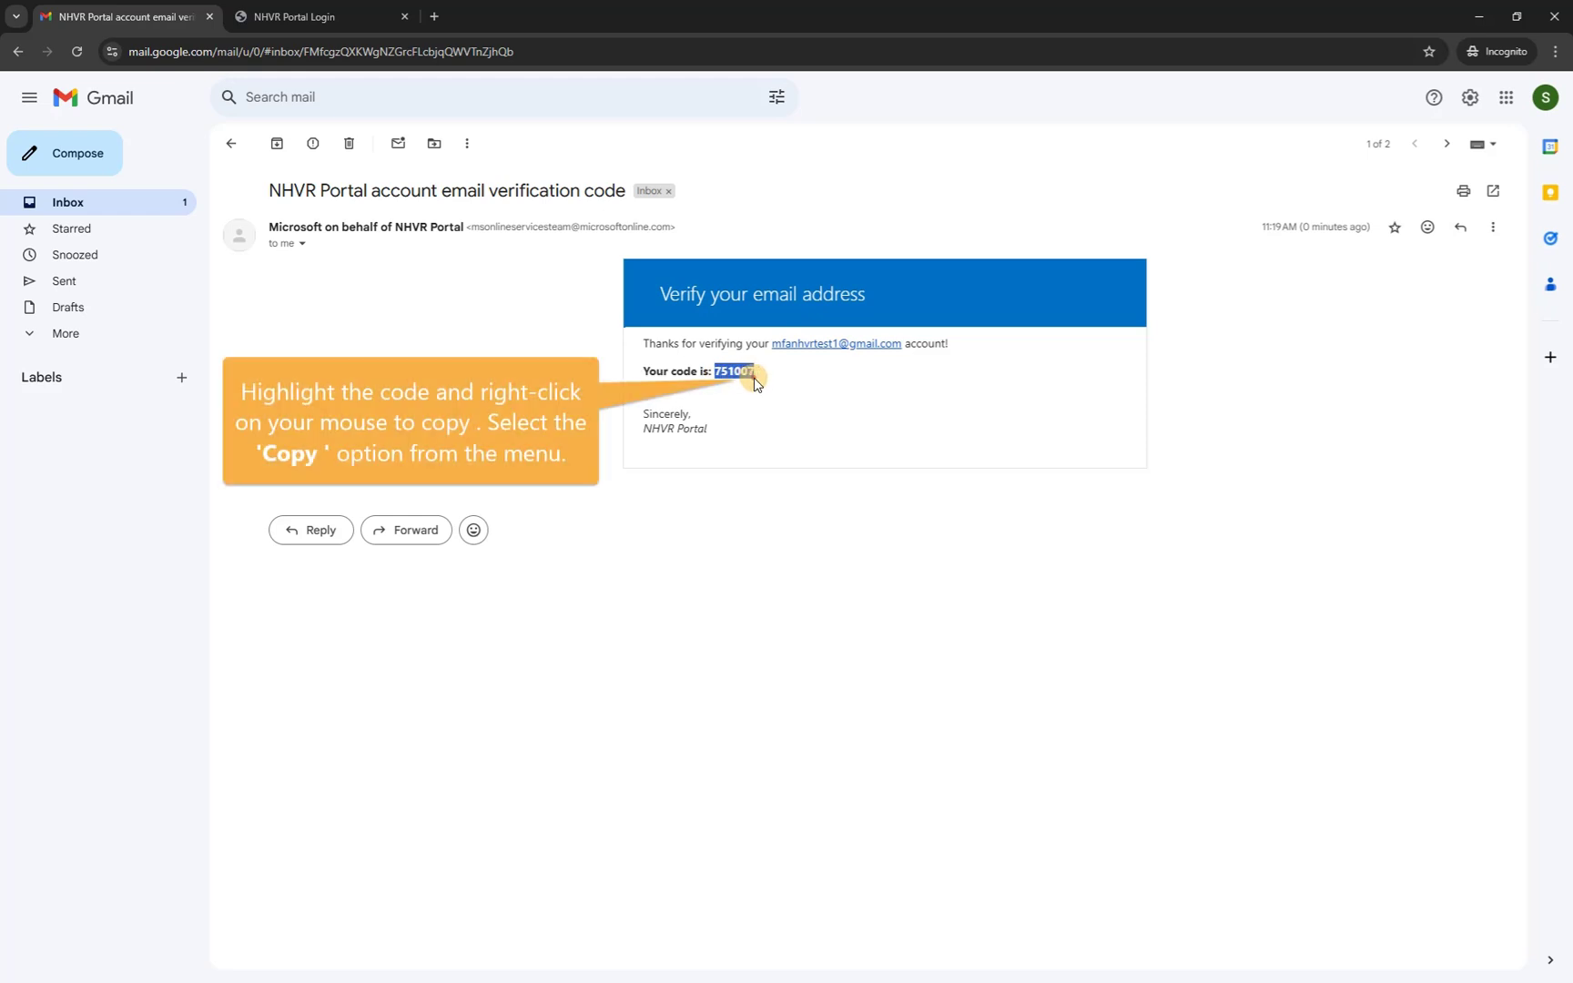
right_click(744, 372)
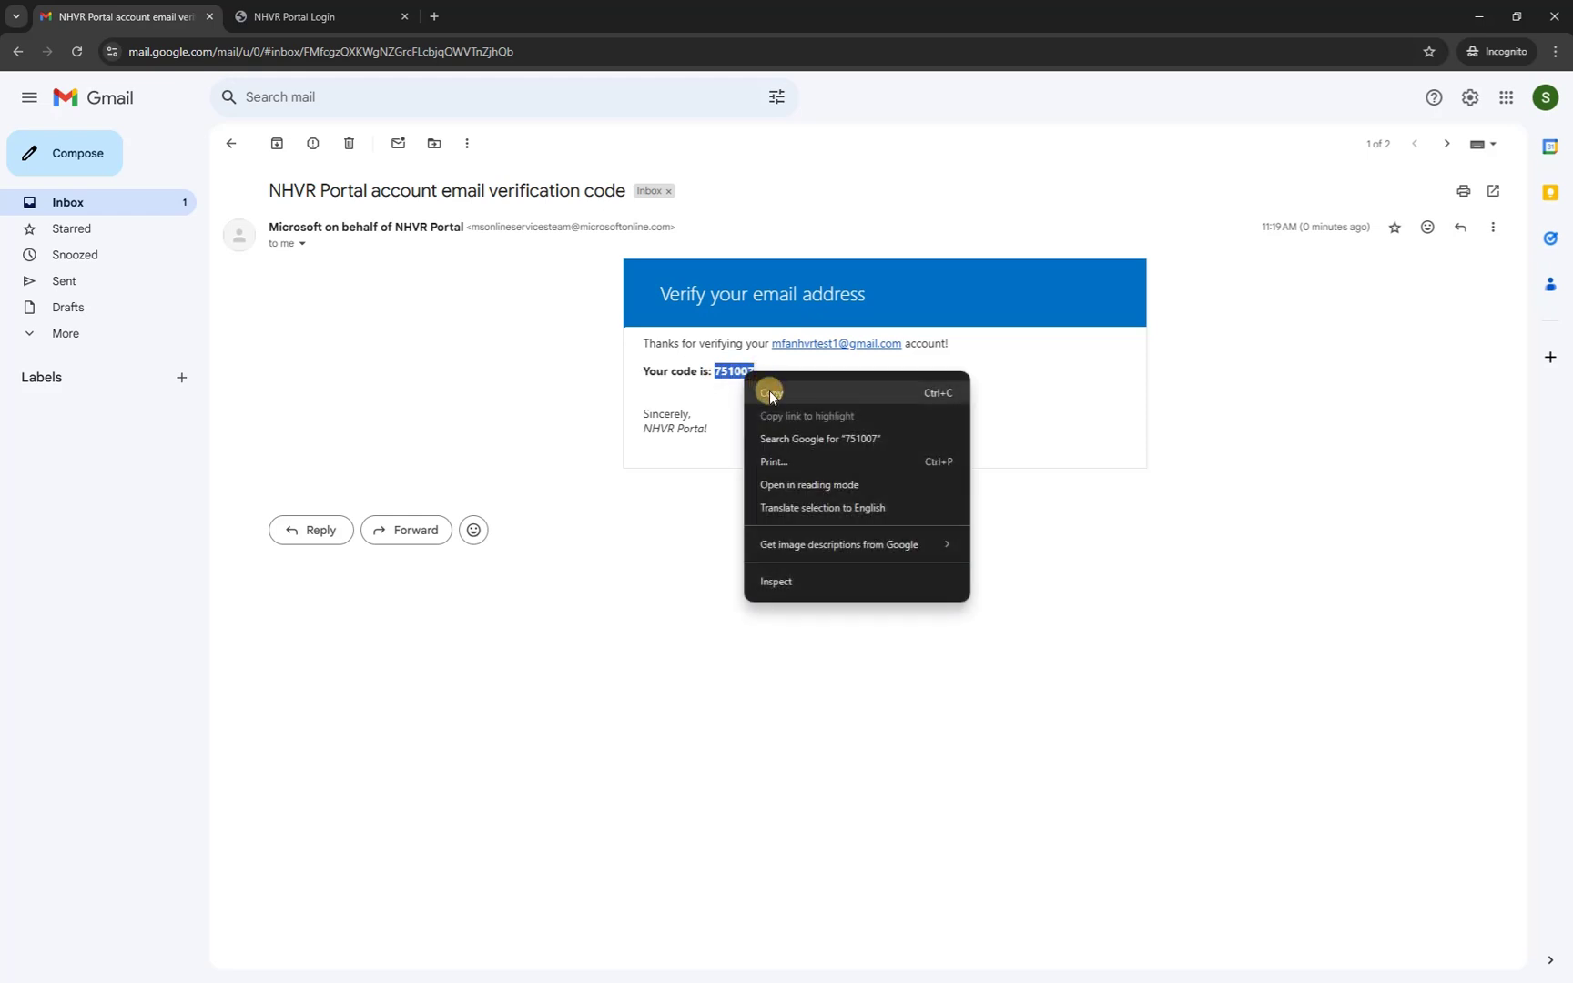
click(769, 395)
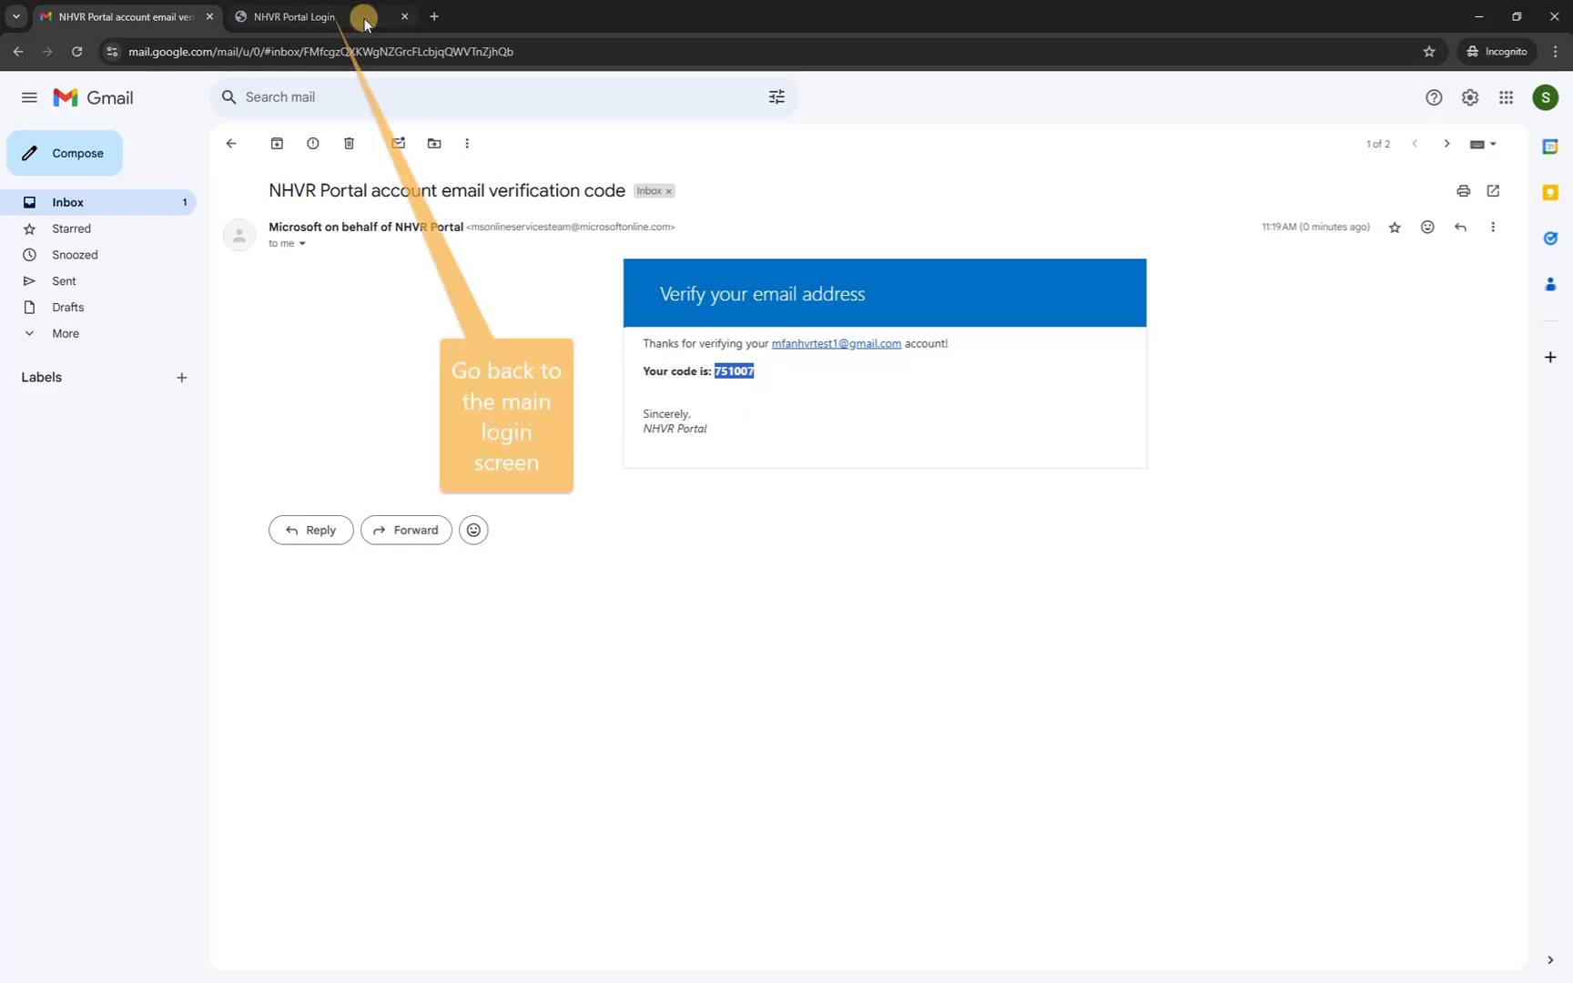
Paste the emailed code into the portal's verification field and verify it.
click(330, 16)
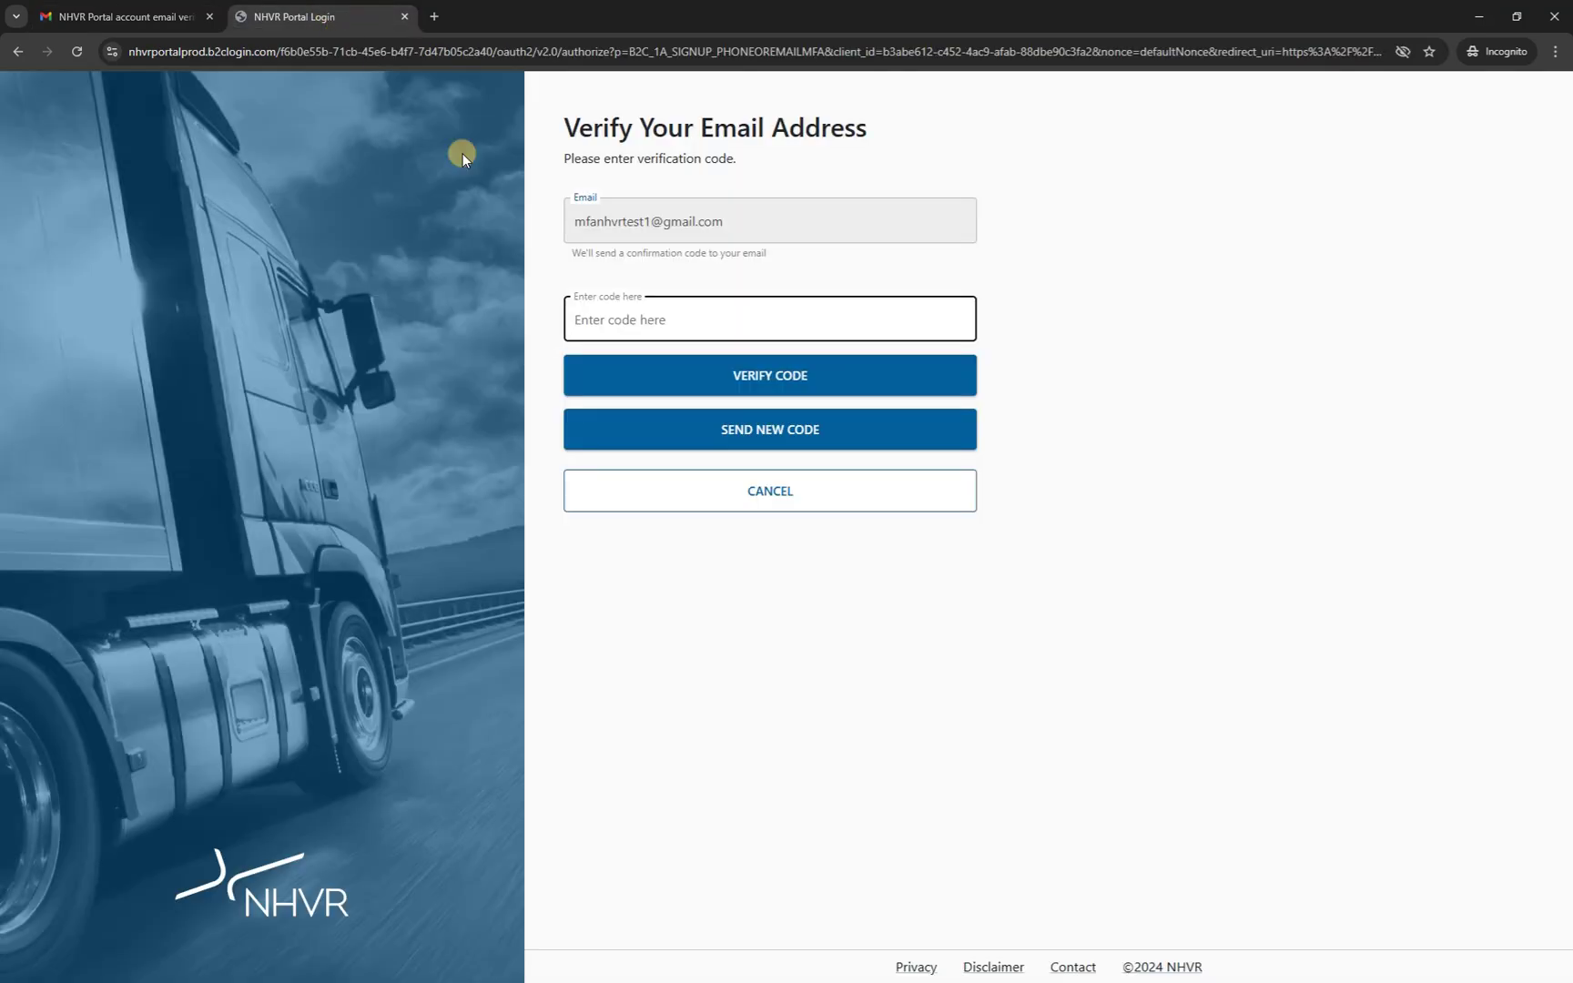
right_click(645, 316)
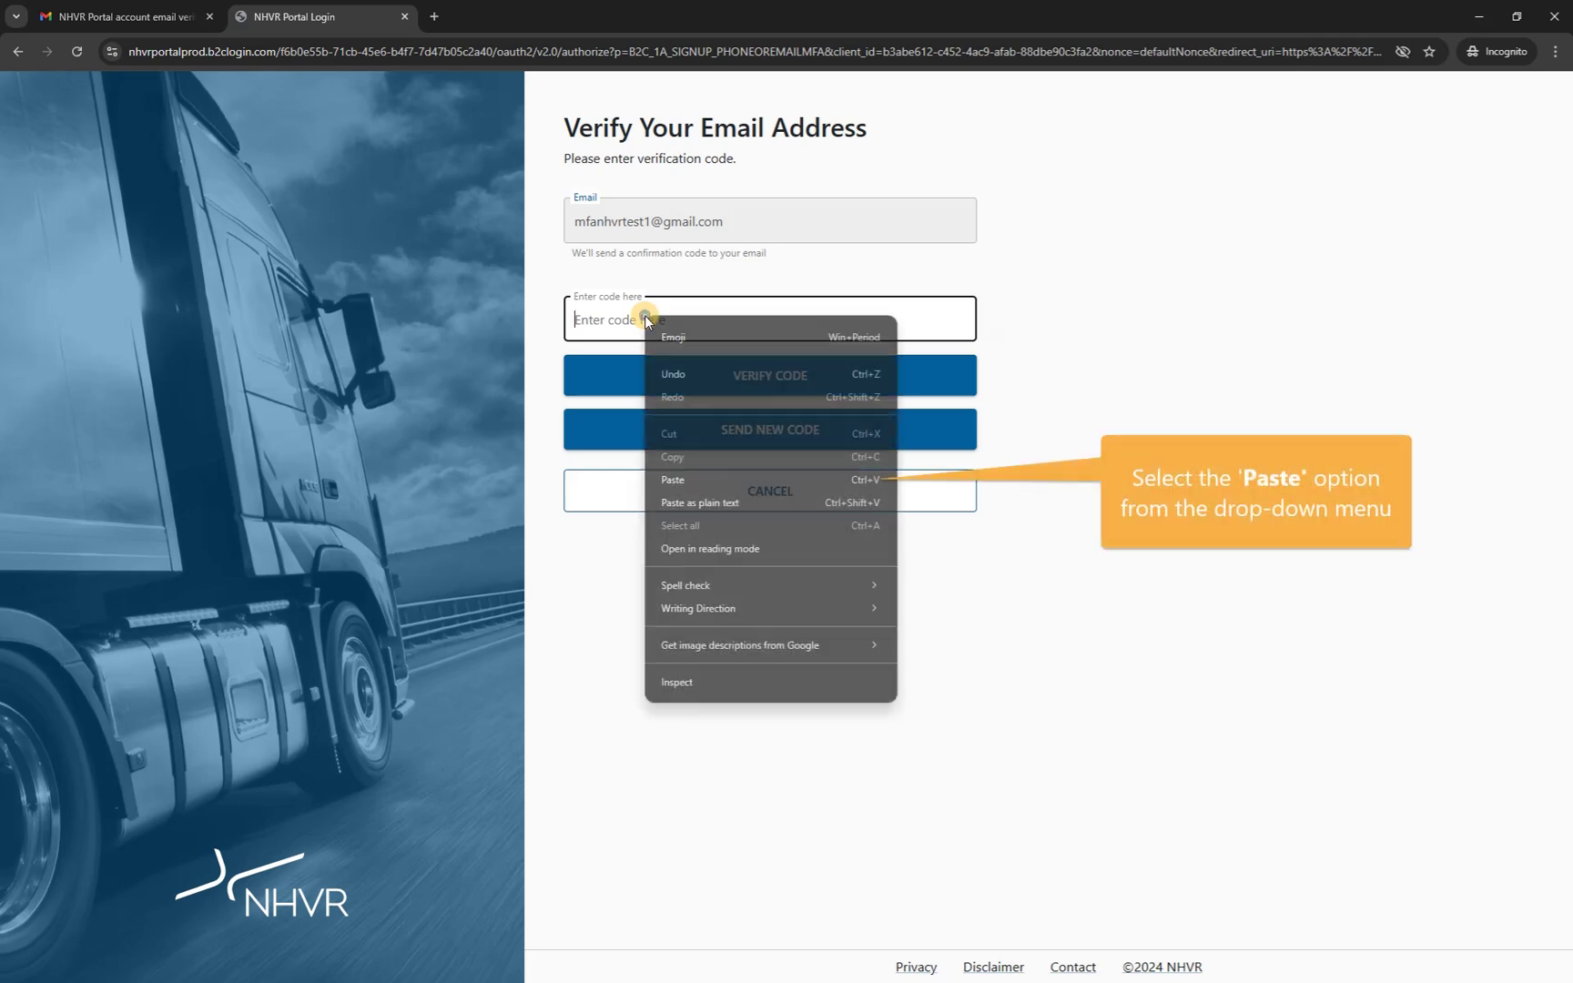
click(705, 479)
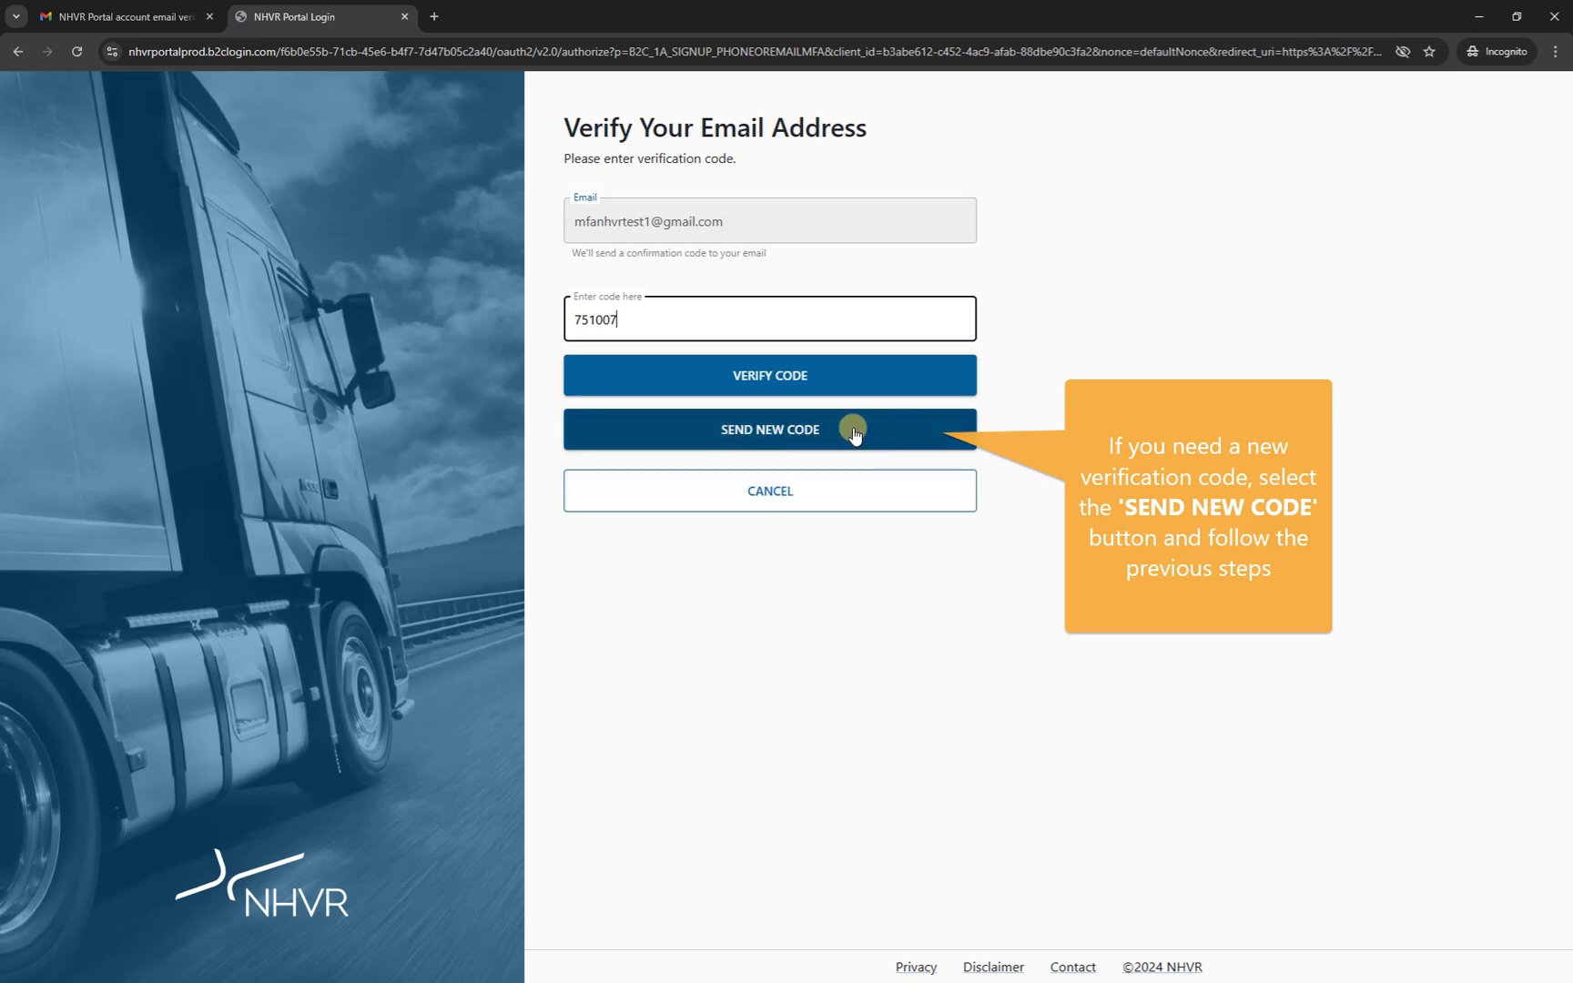
click(845, 380)
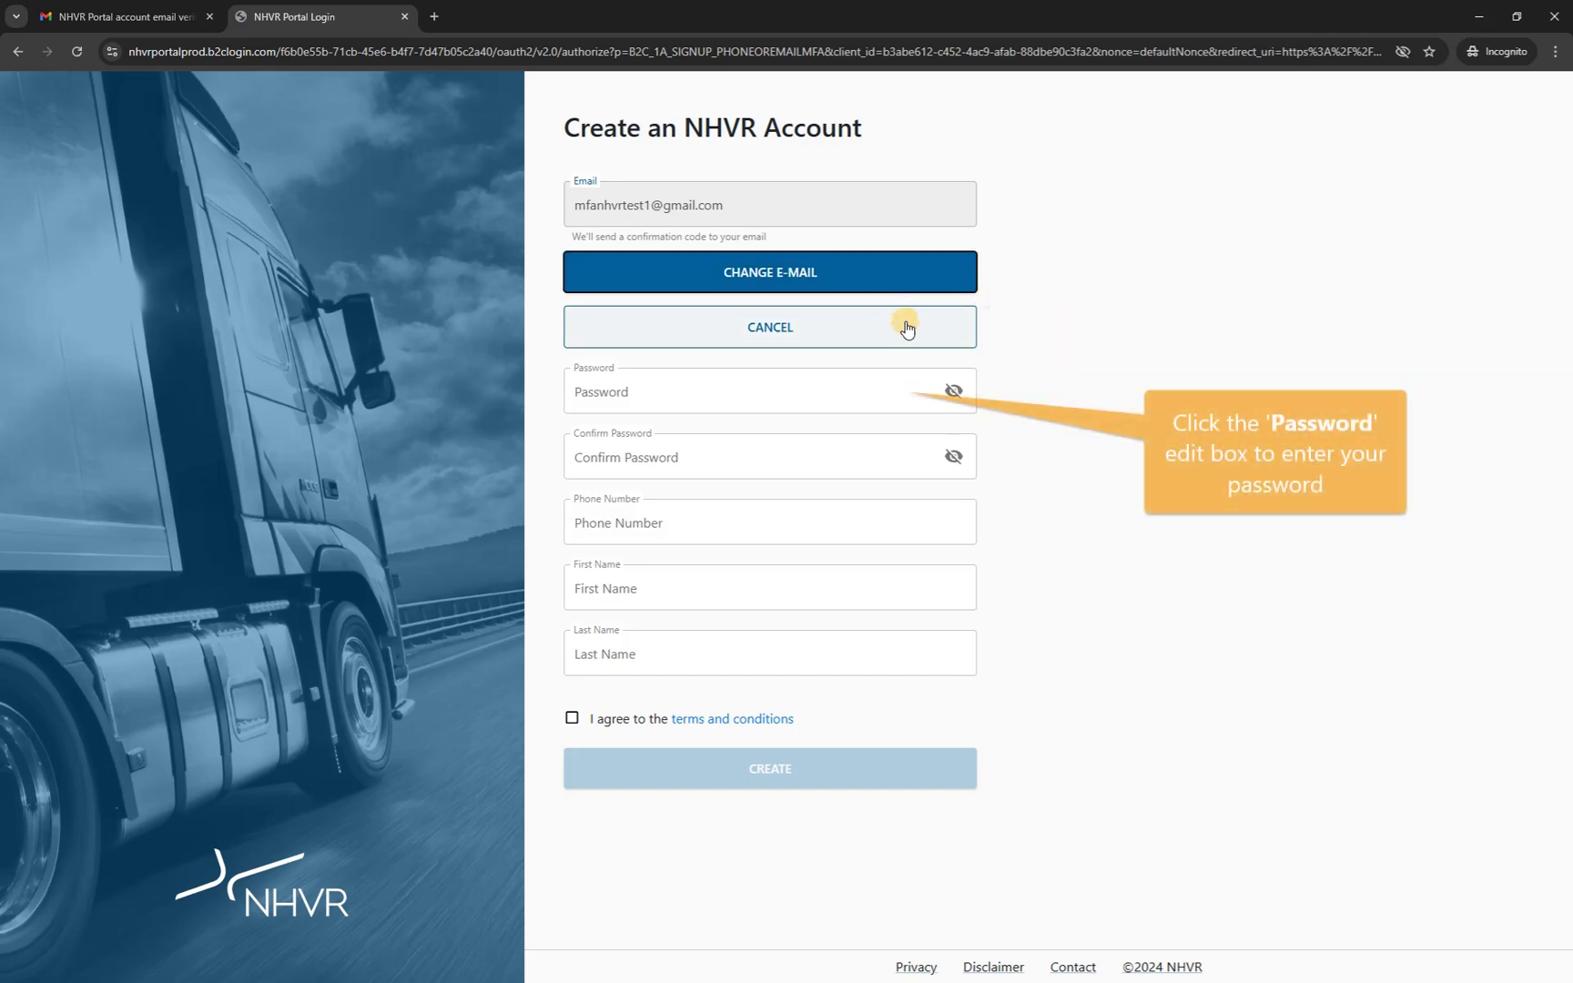
Enter the account password, its confirmation and the mobile phone number.
click(787, 398)
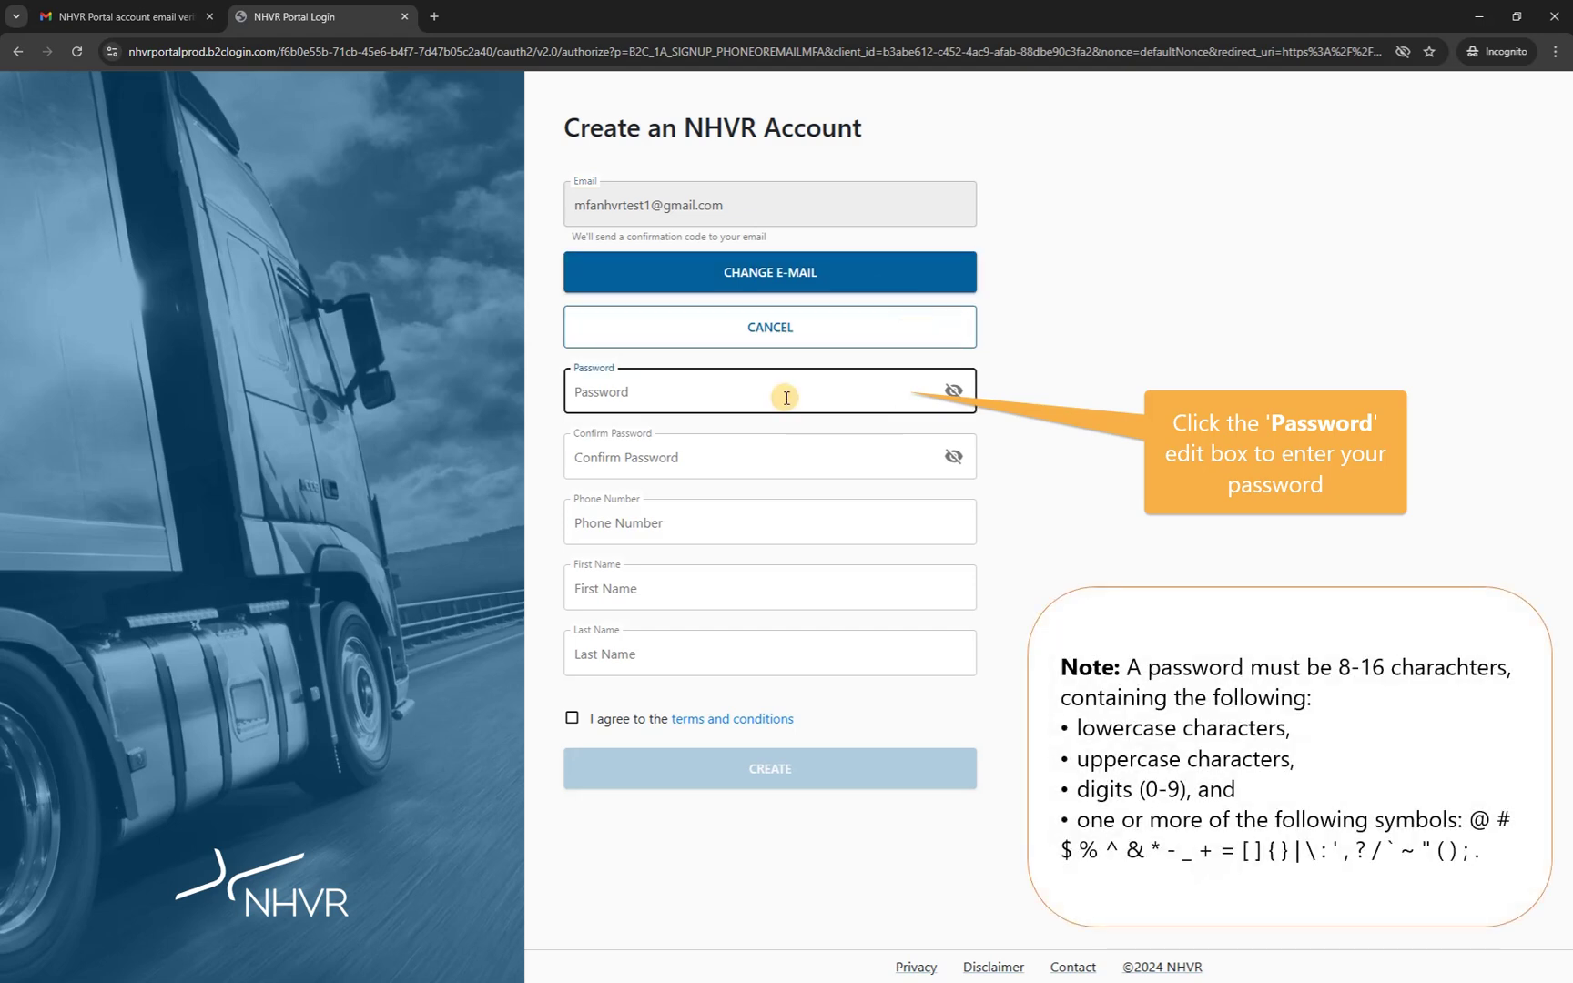
text(••••••••••••••)
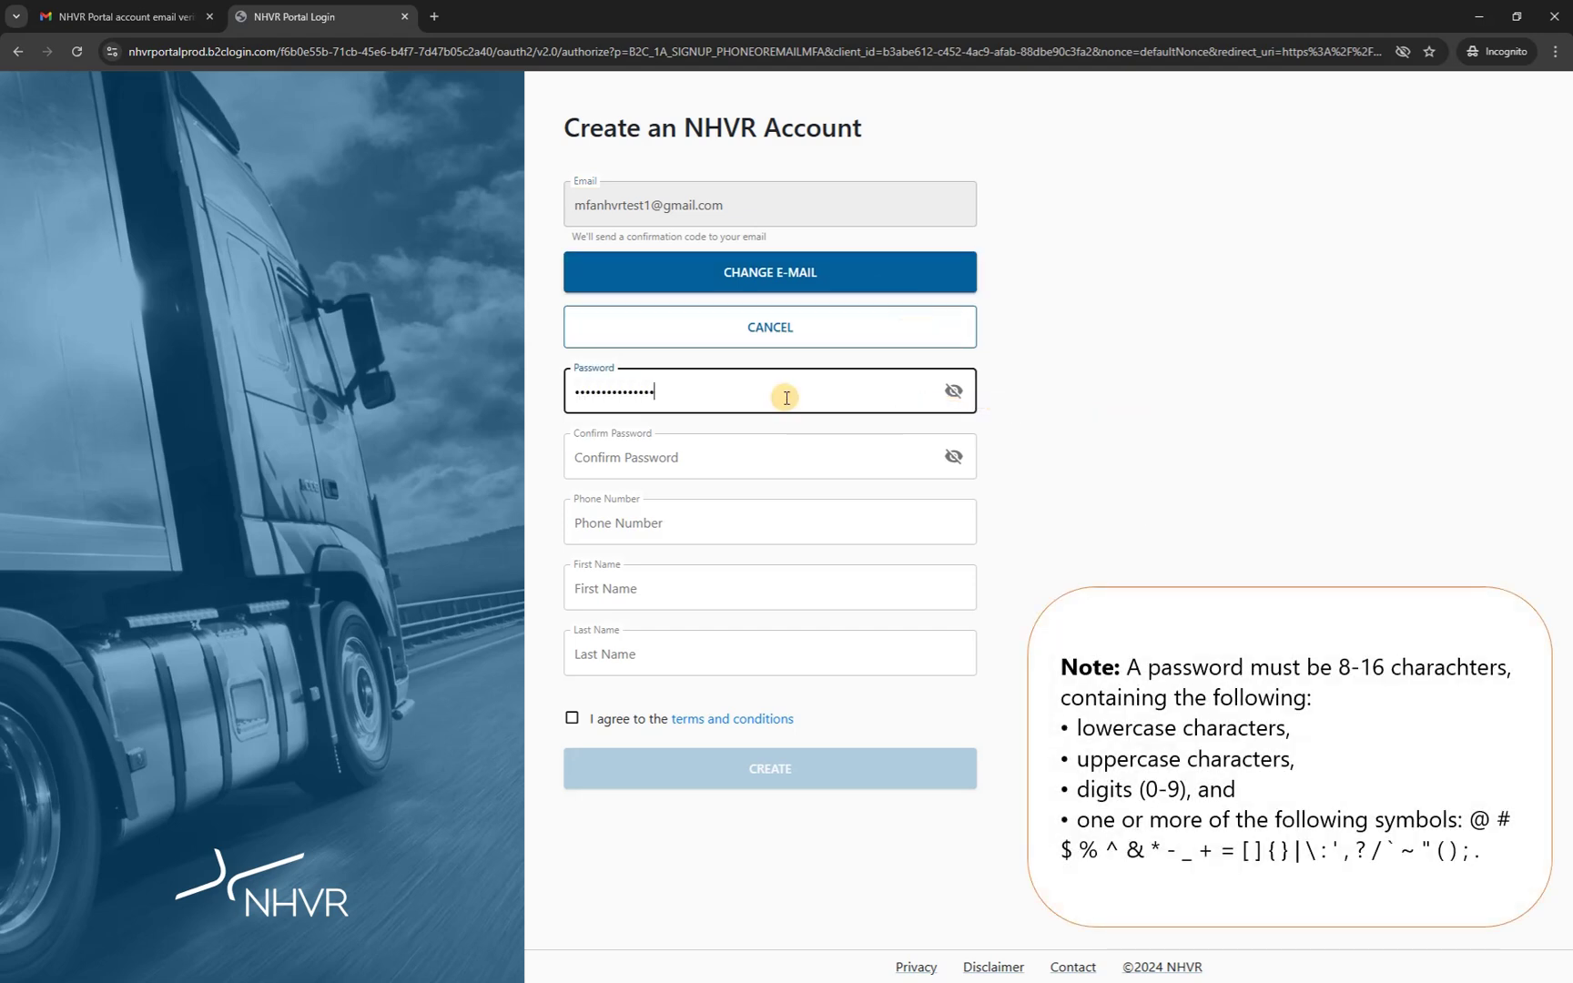
click(780, 453)
text(••••••••)
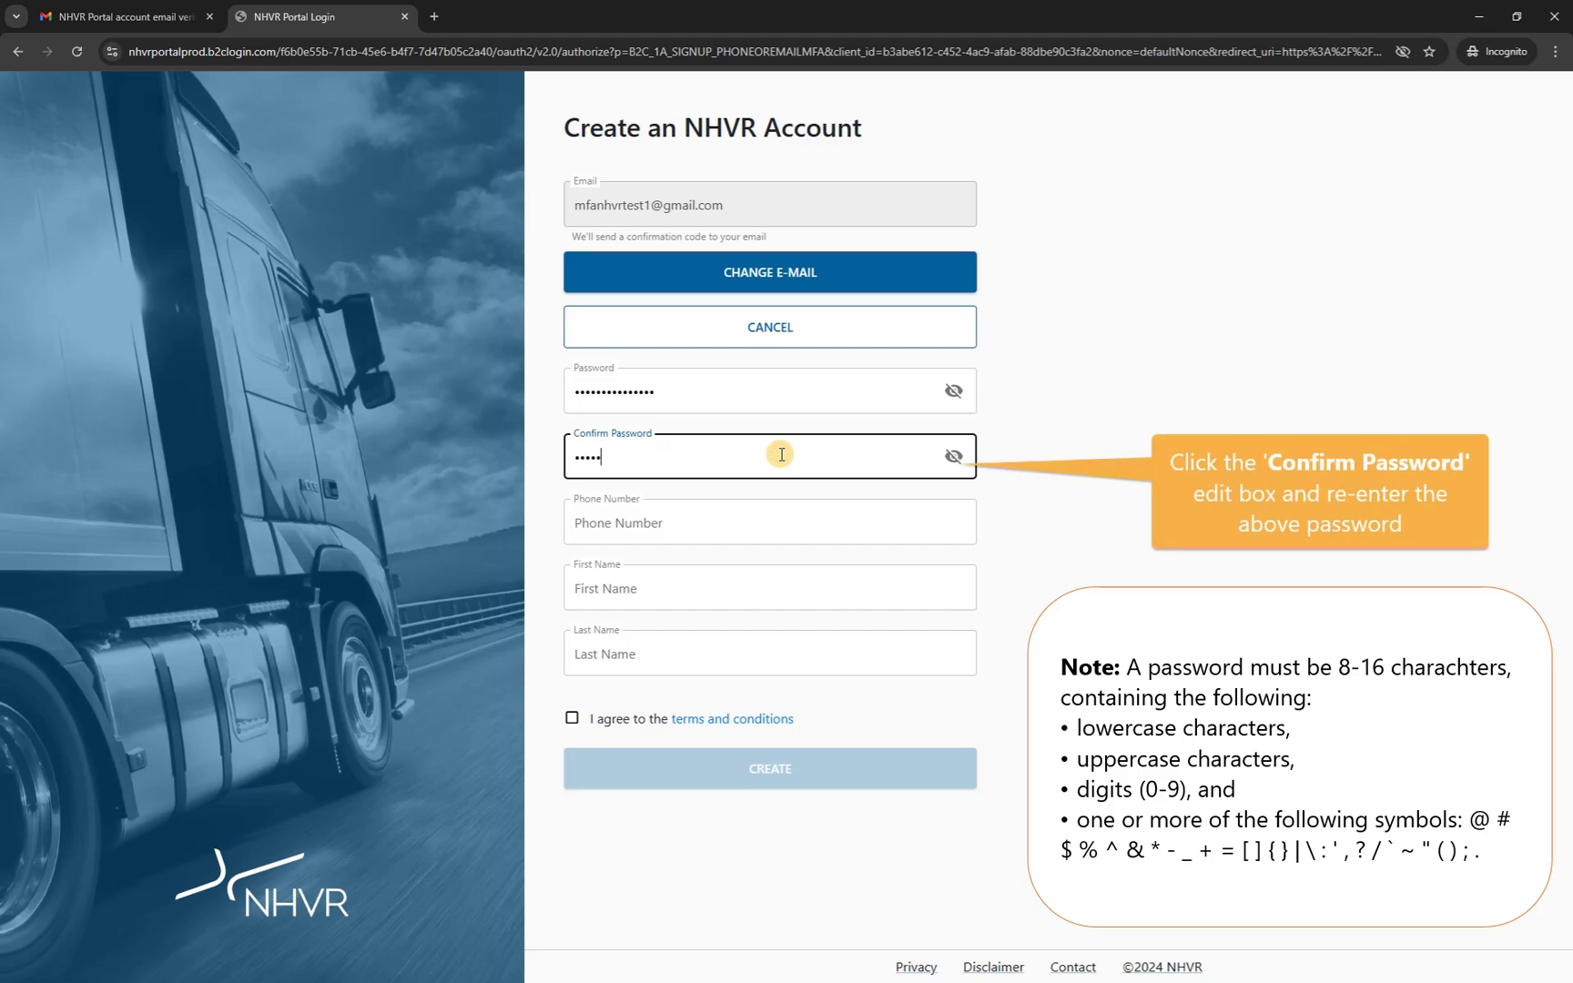
text(•••••••)
click(755, 519)
text(04)
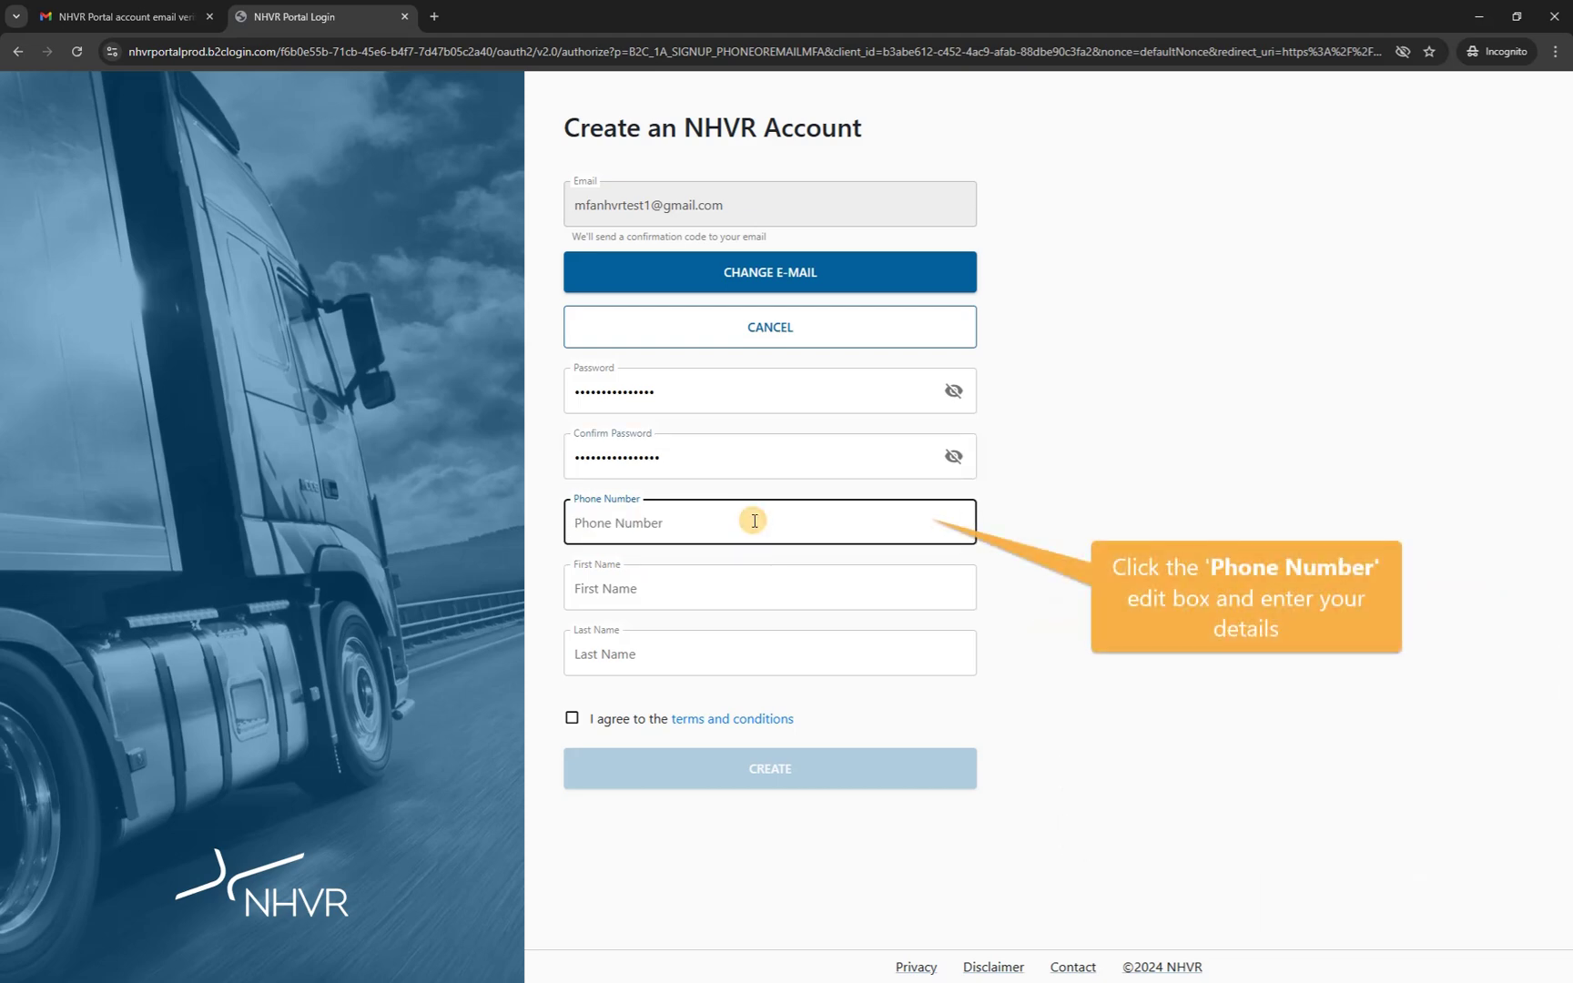
text(0437000000)
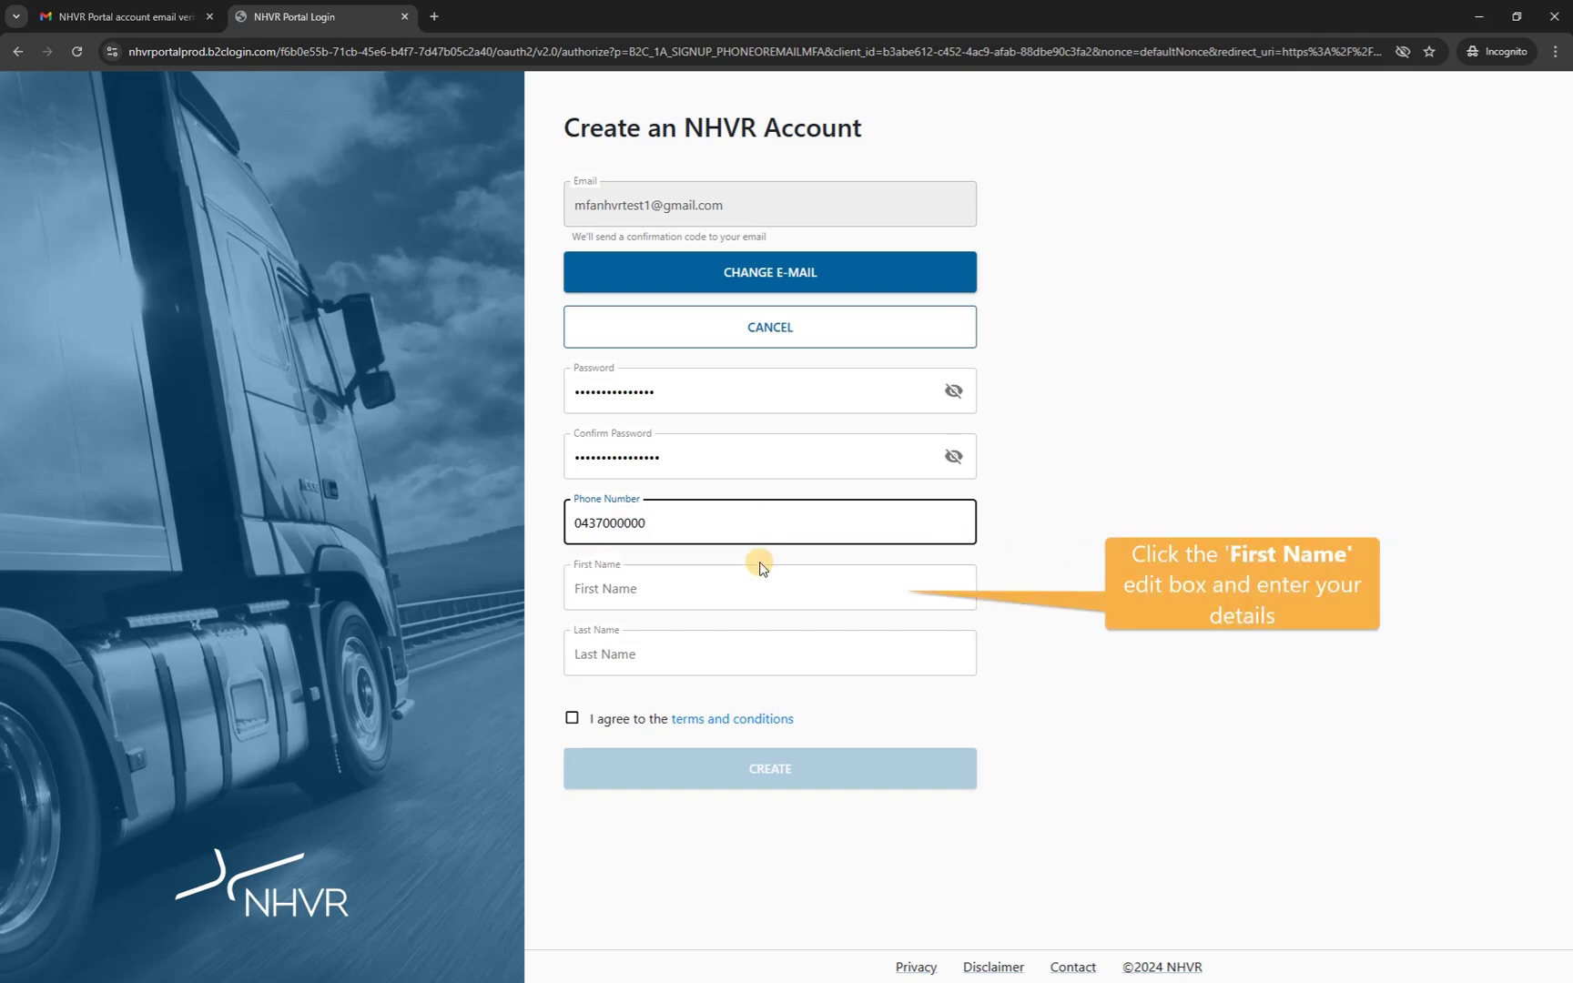
Add first and last name, accept the terms, submit, then retype the password after the mismatch error.
click(763, 580)
text(Sam)
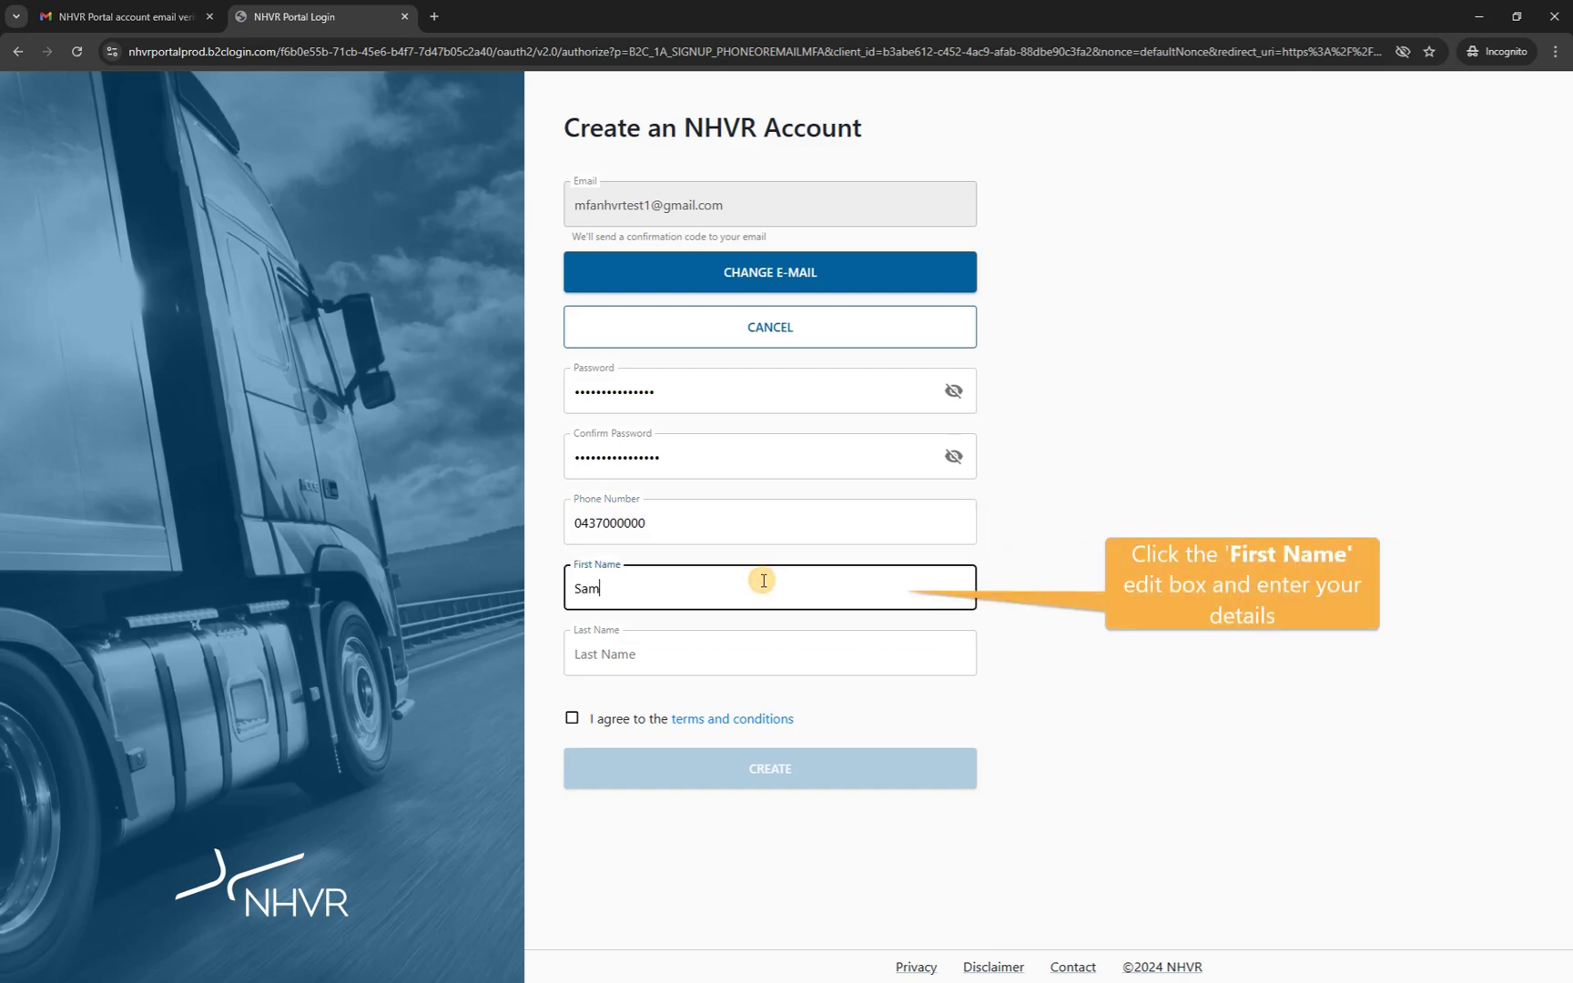
text(ple)
click(592, 643)
text(Name)
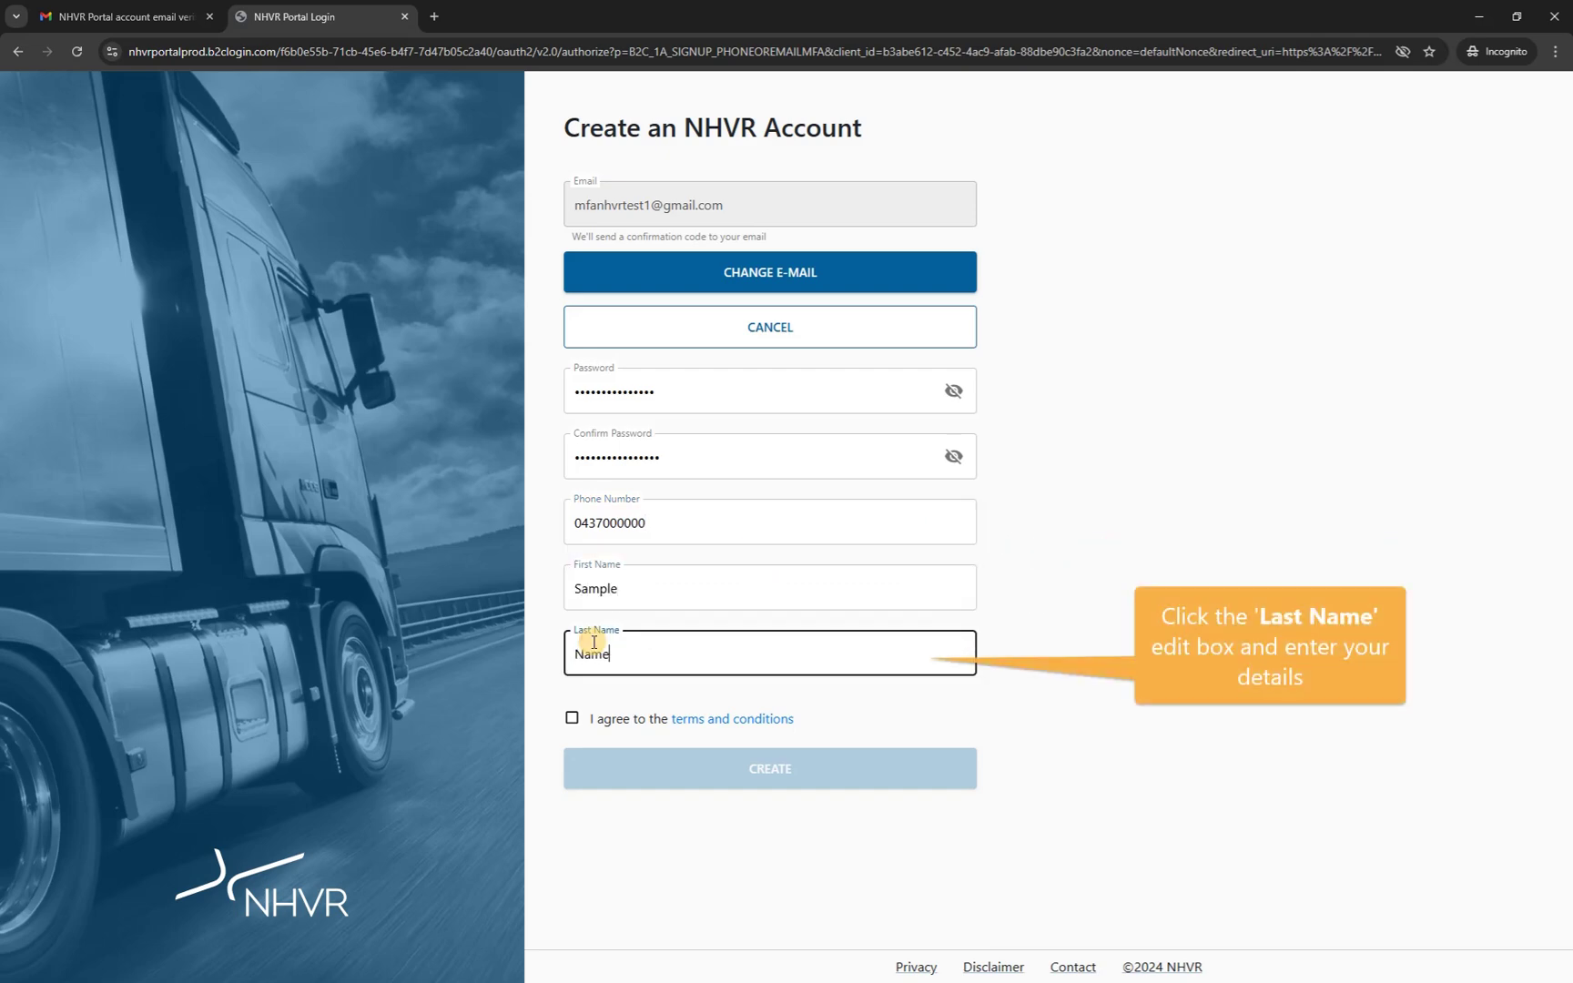
click(571, 719)
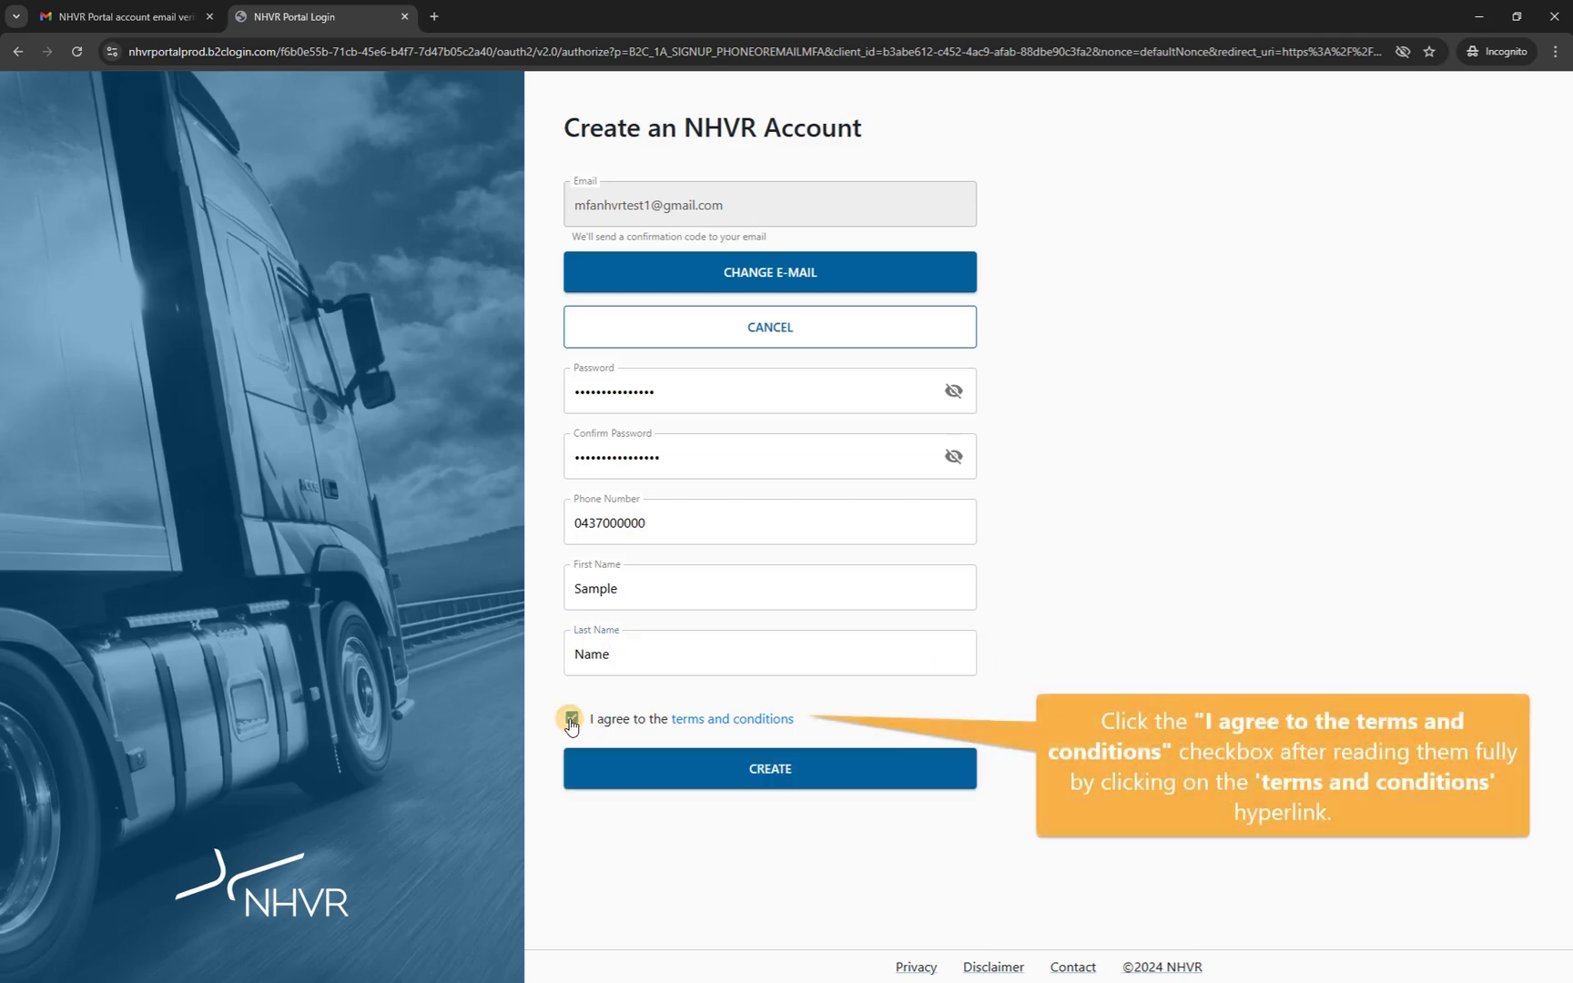
click(740, 769)
key(ctrl+a)
text(SampleName@1234)
Retype the confirmation password so it matches, then resubmit the account form.
double_click(579, 644)
text(SampleName@1234)
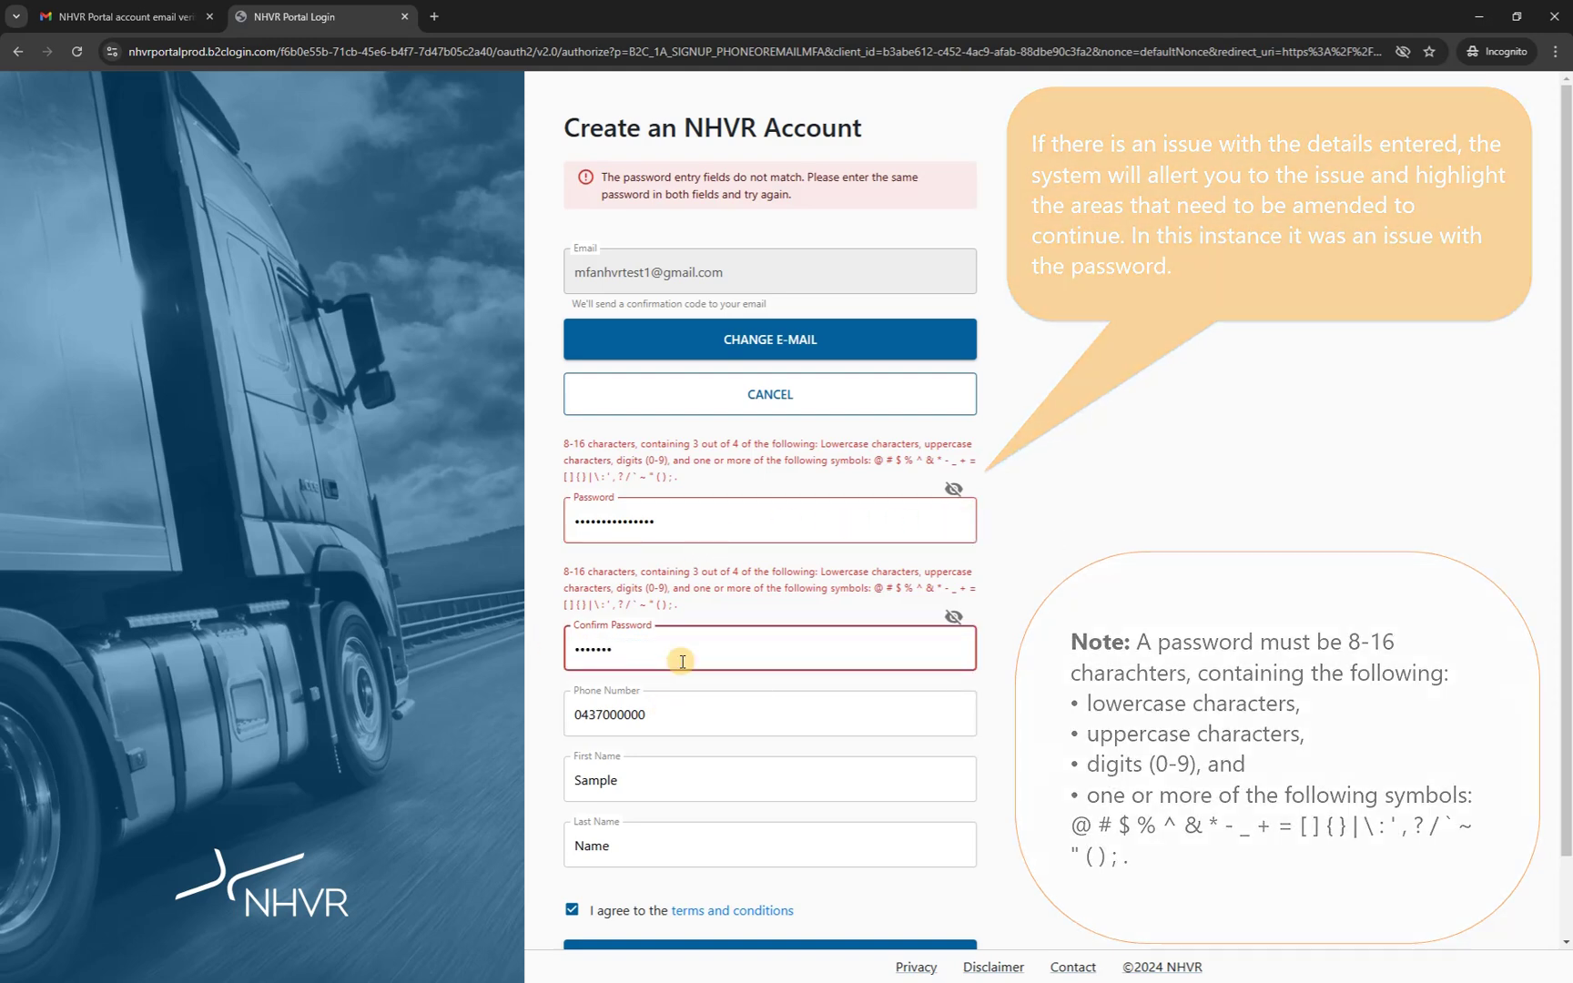
click(724, 711)
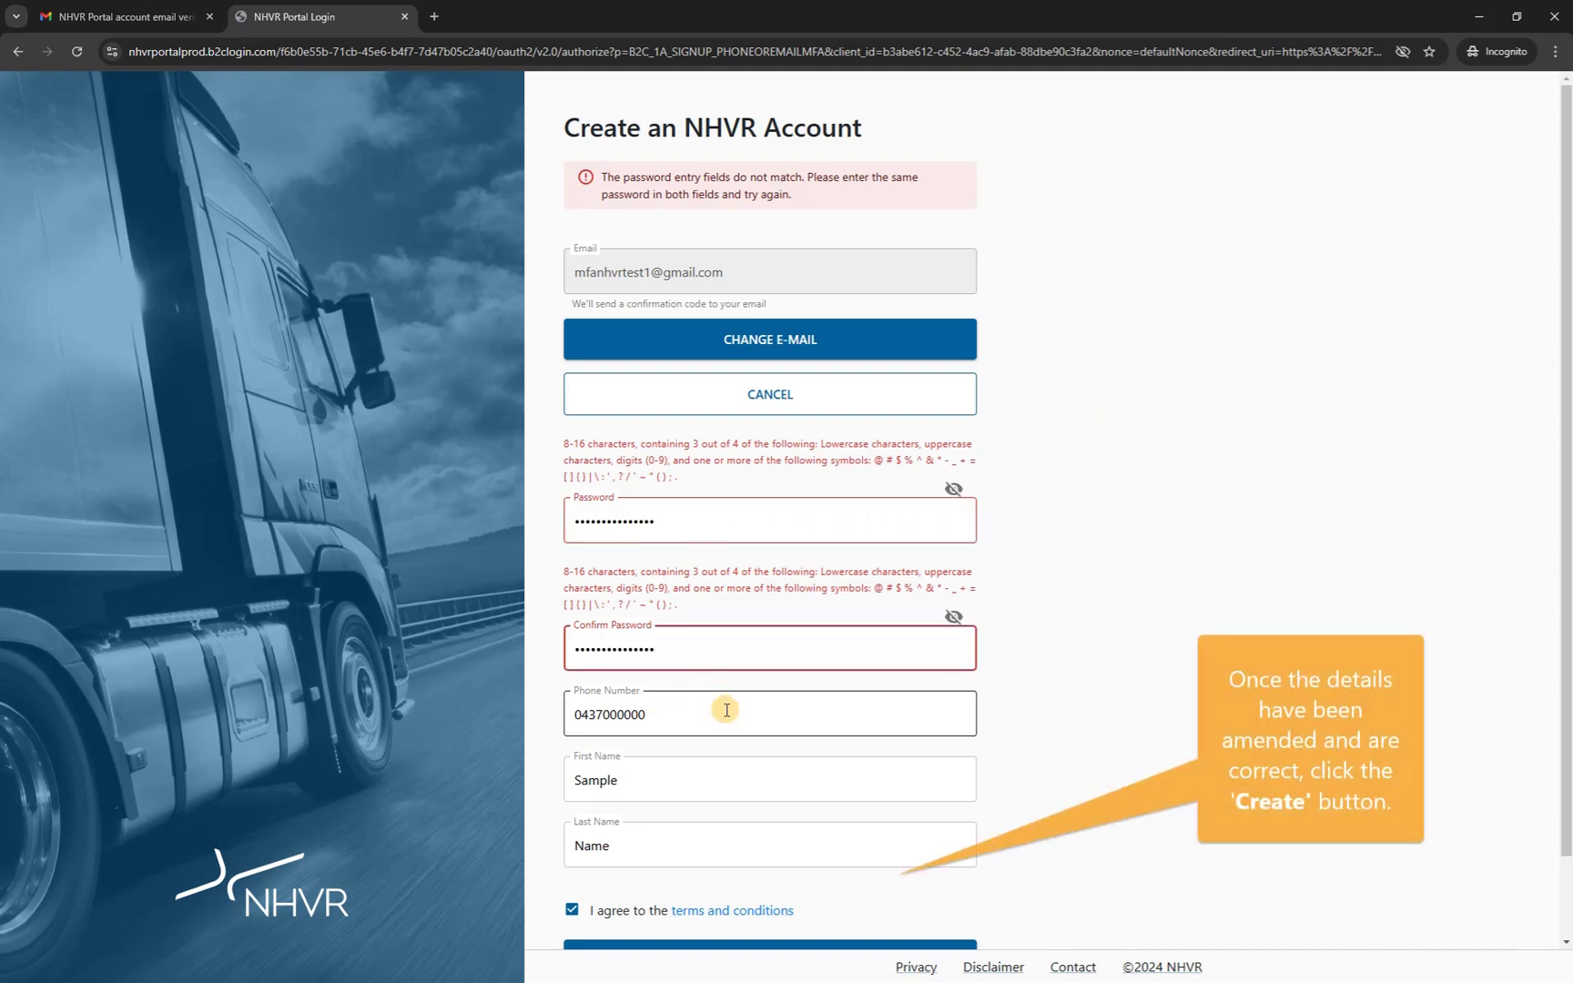
scroll(726, 711, down, 2)
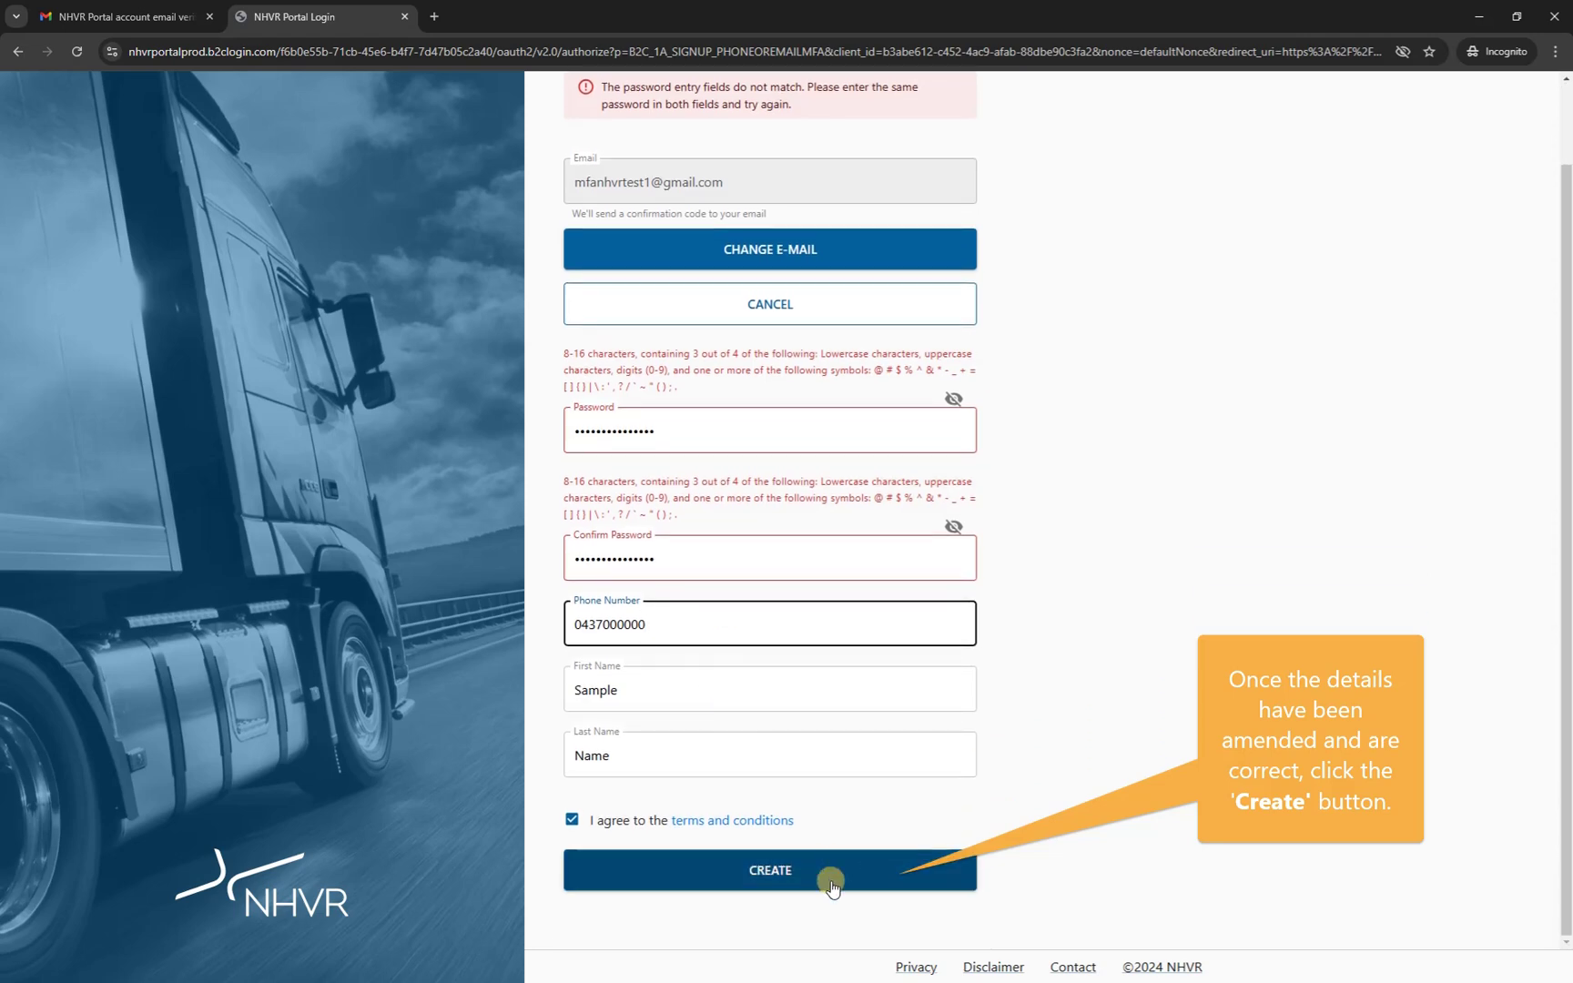
click(830, 876)
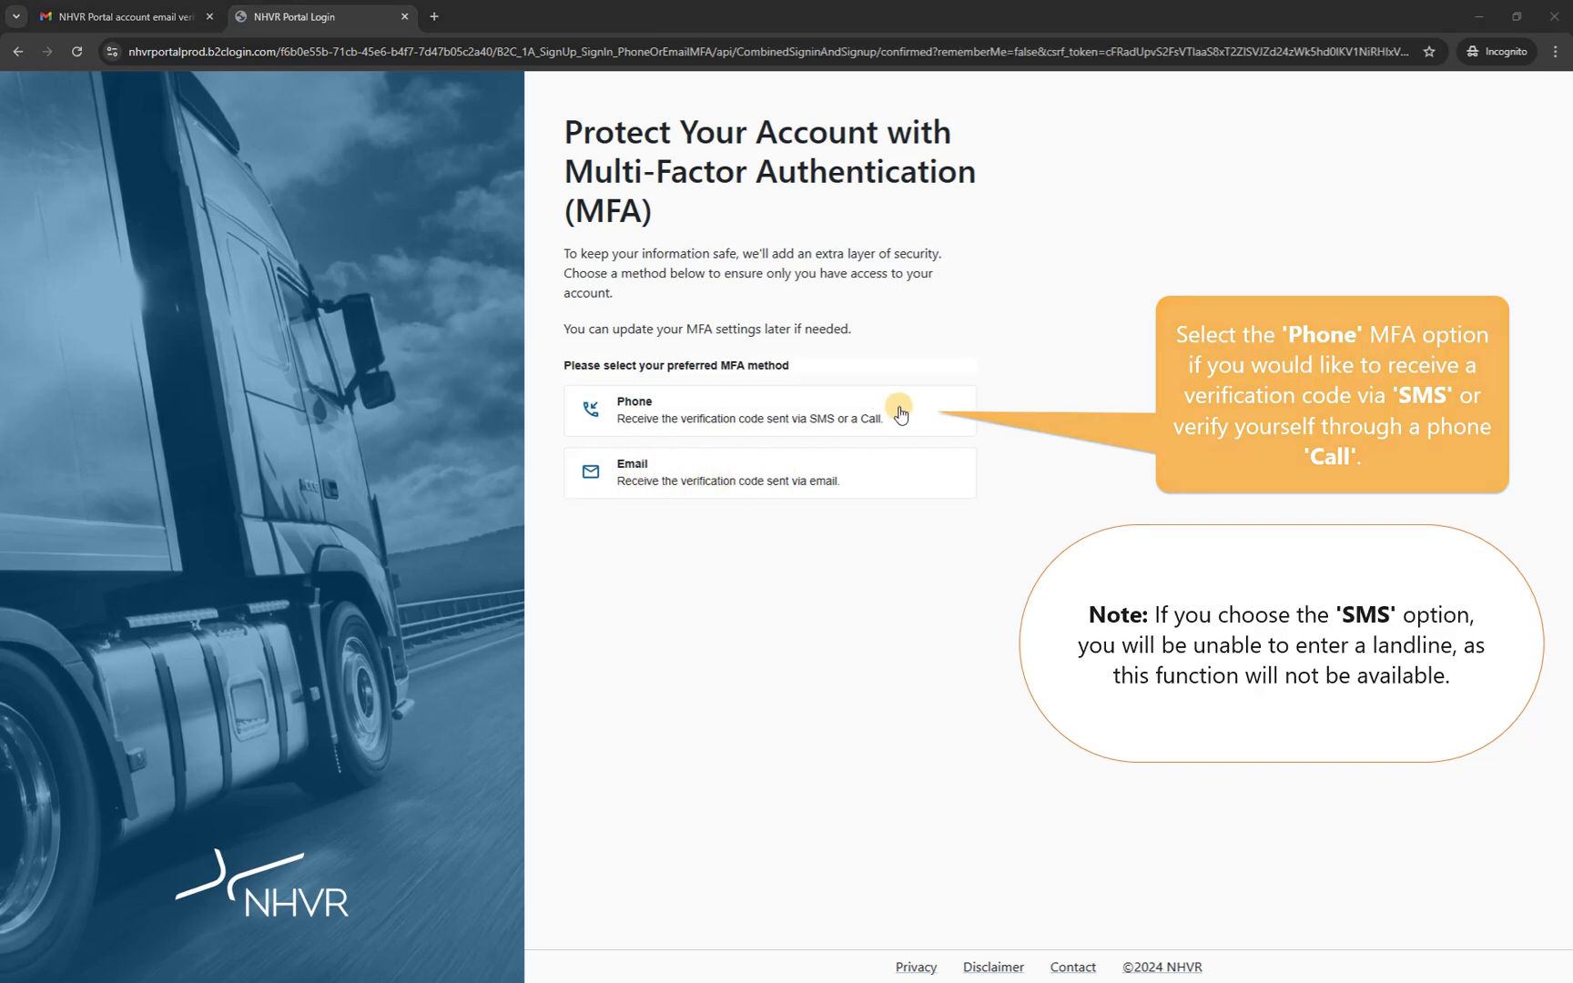
click(900, 414)
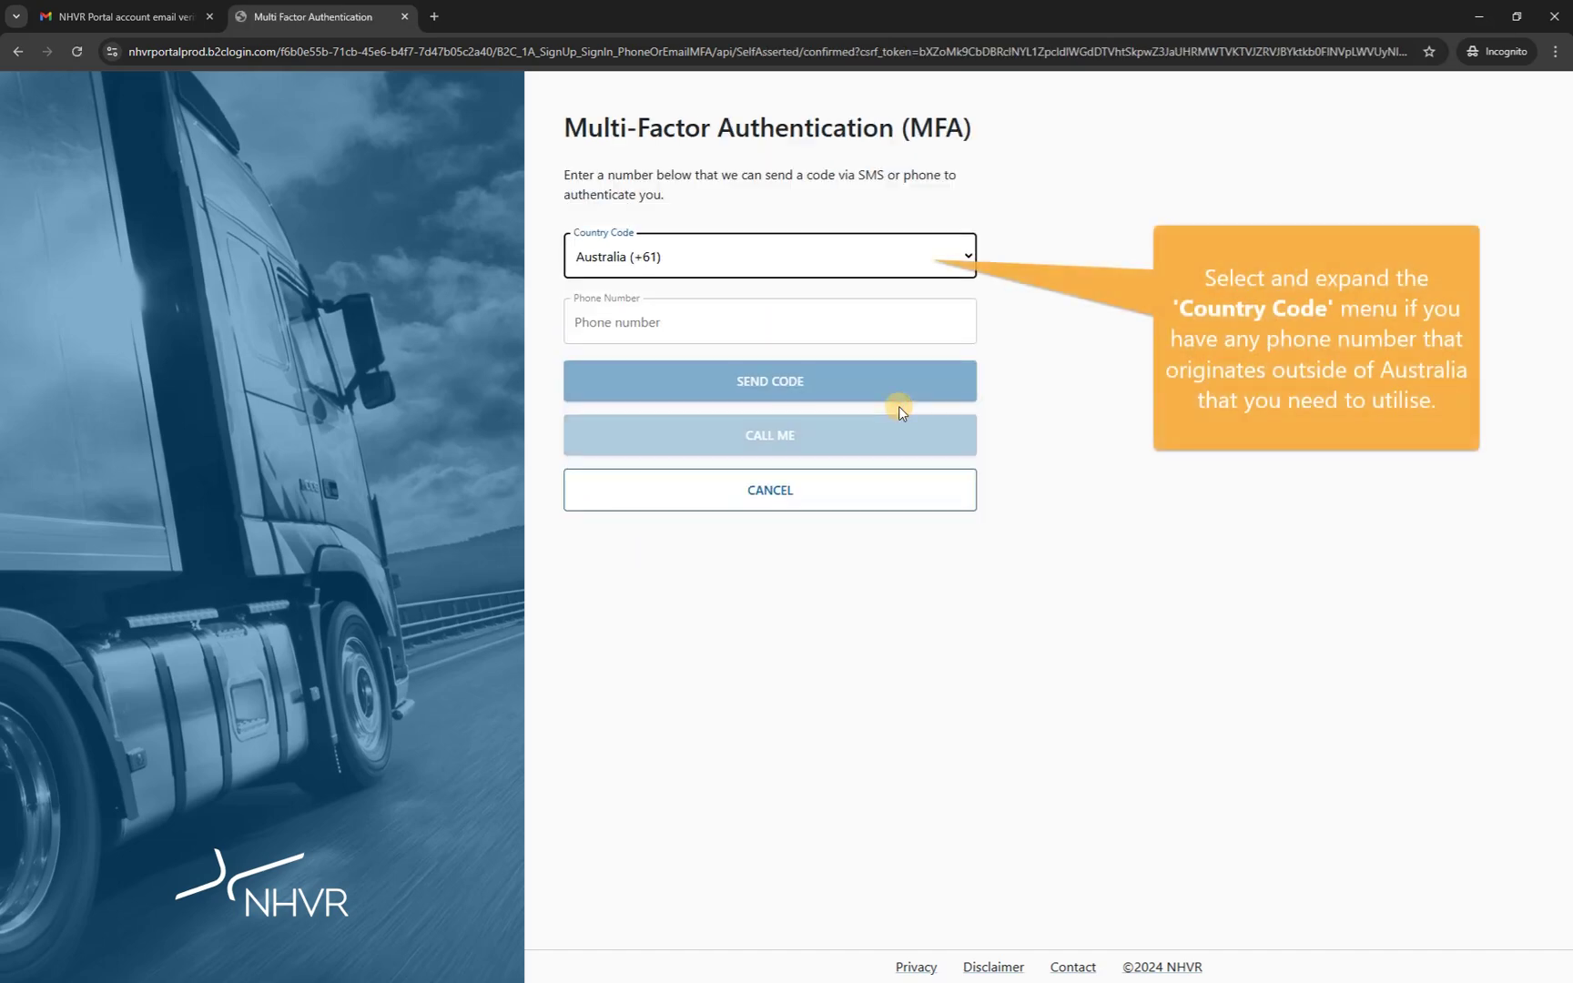
click(733, 260)
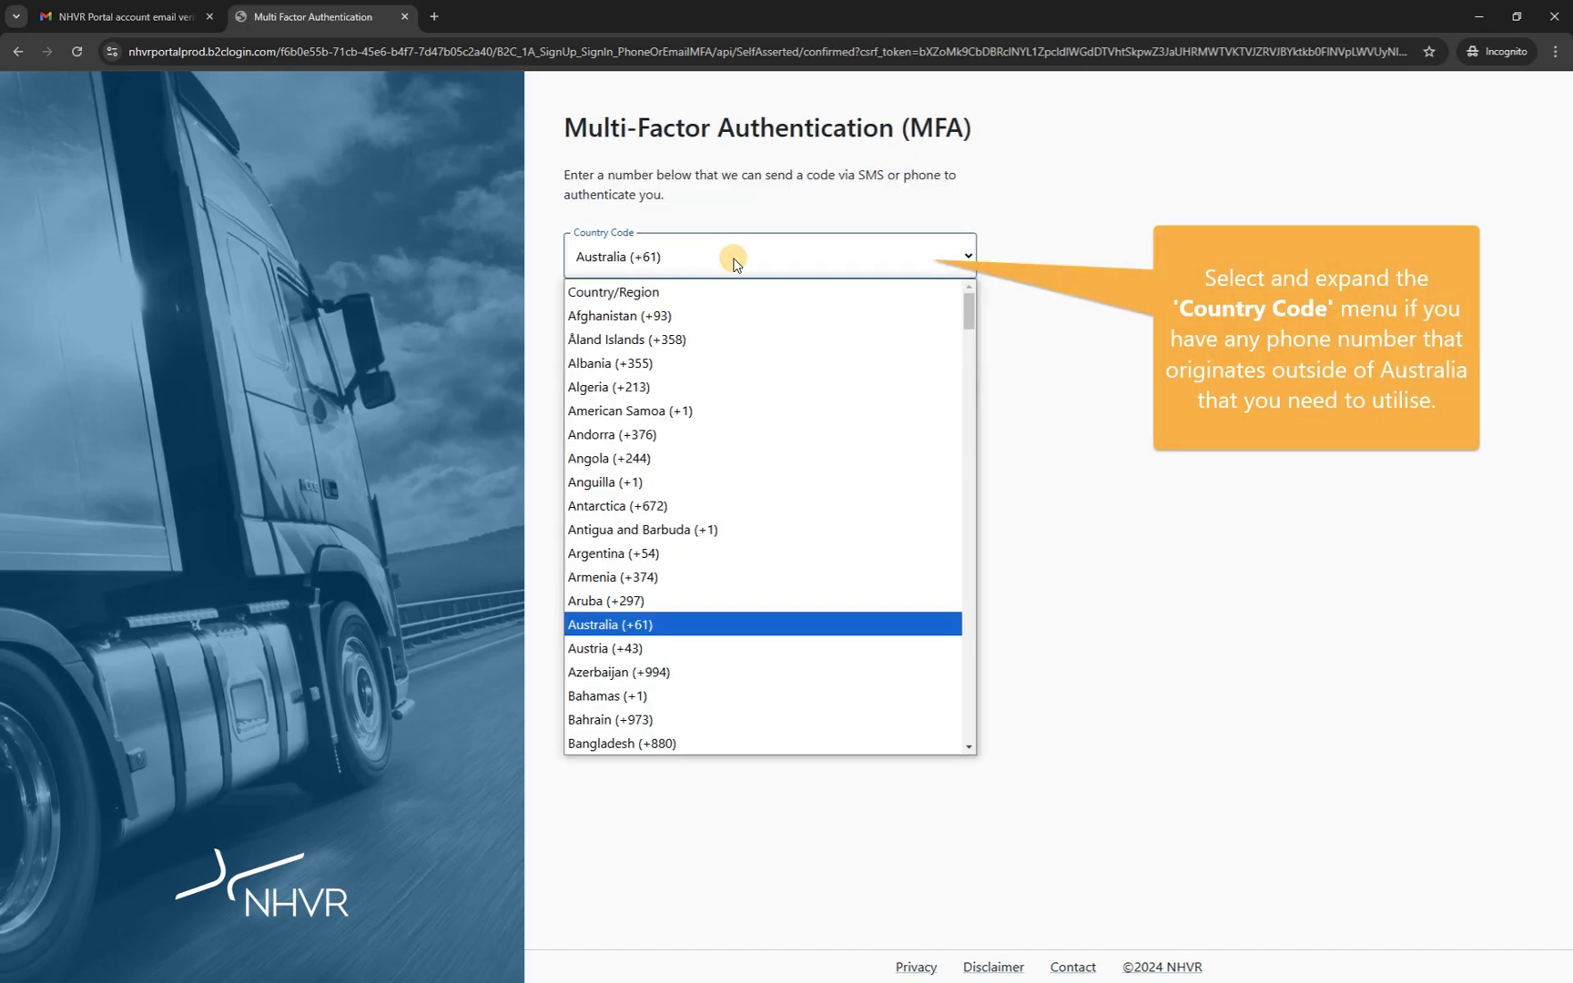
click(734, 260)
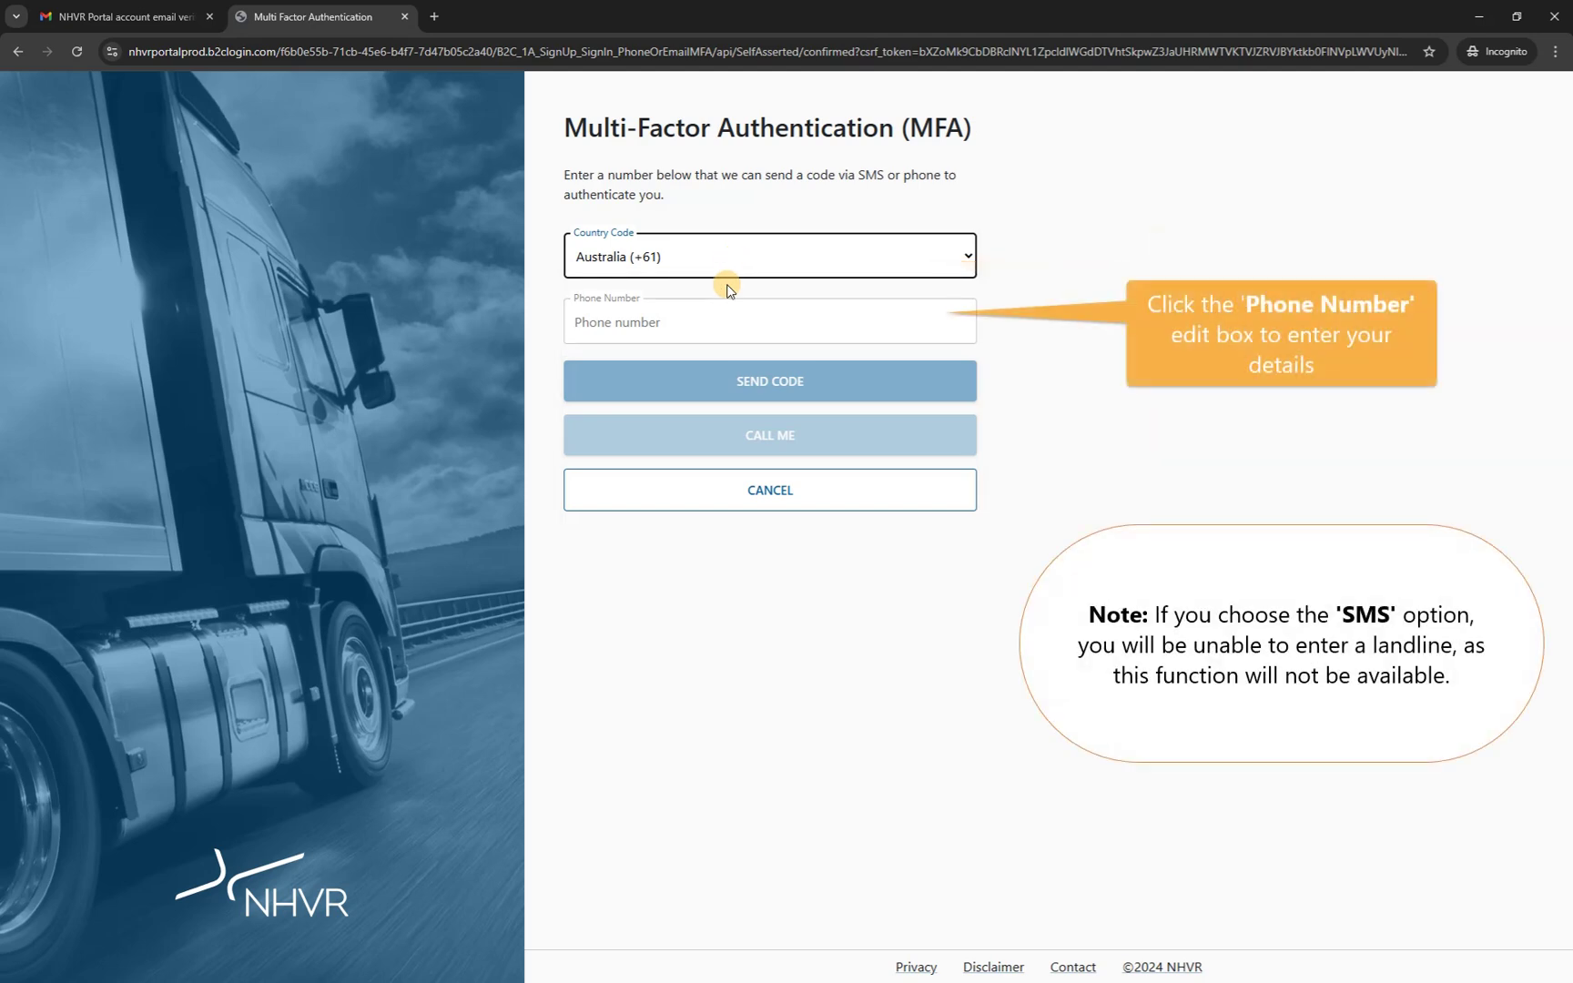
click(724, 325)
text(0437000000)
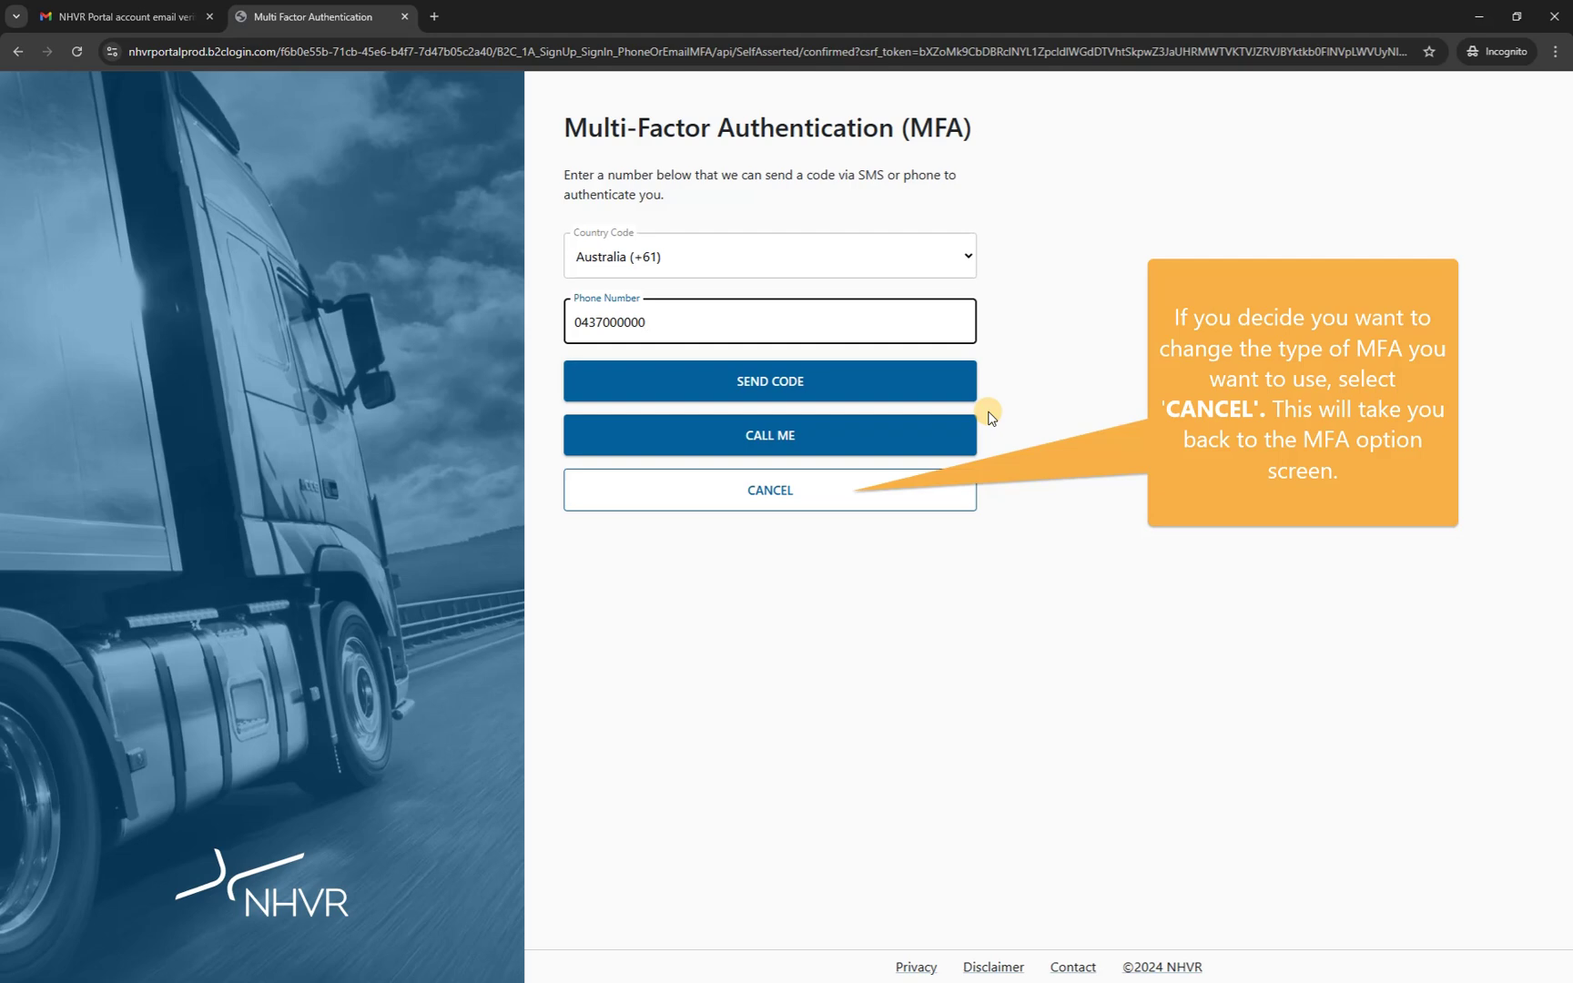
click(824, 492)
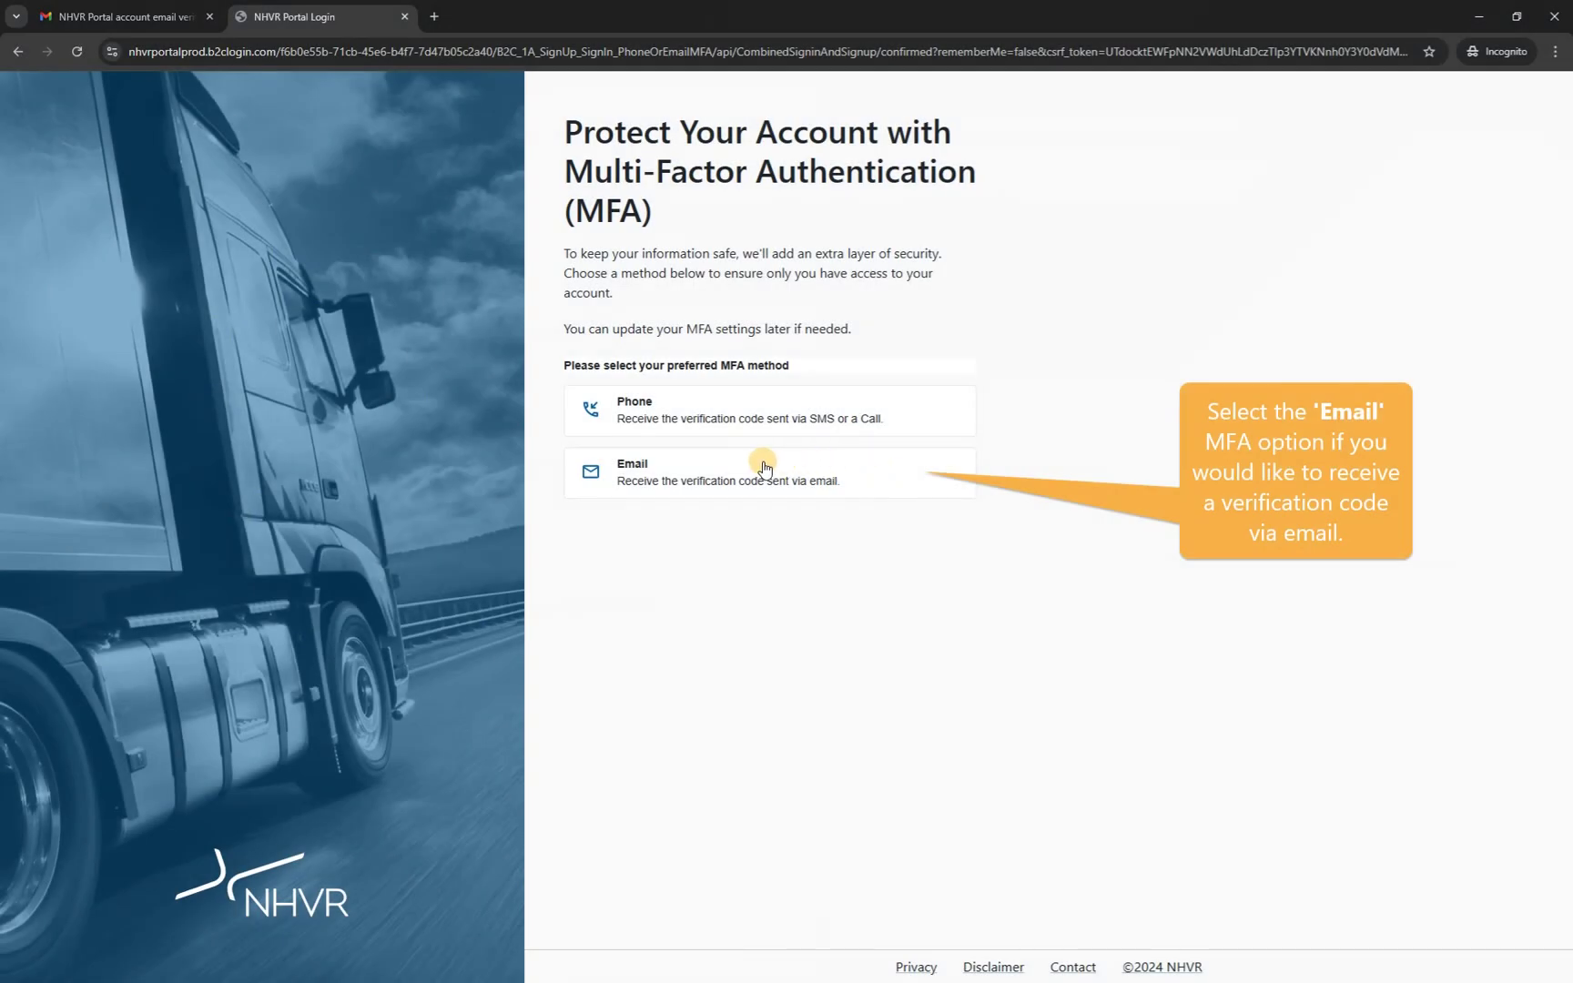
Select Email as the MFA method and have a verification code sent.
click(893, 475)
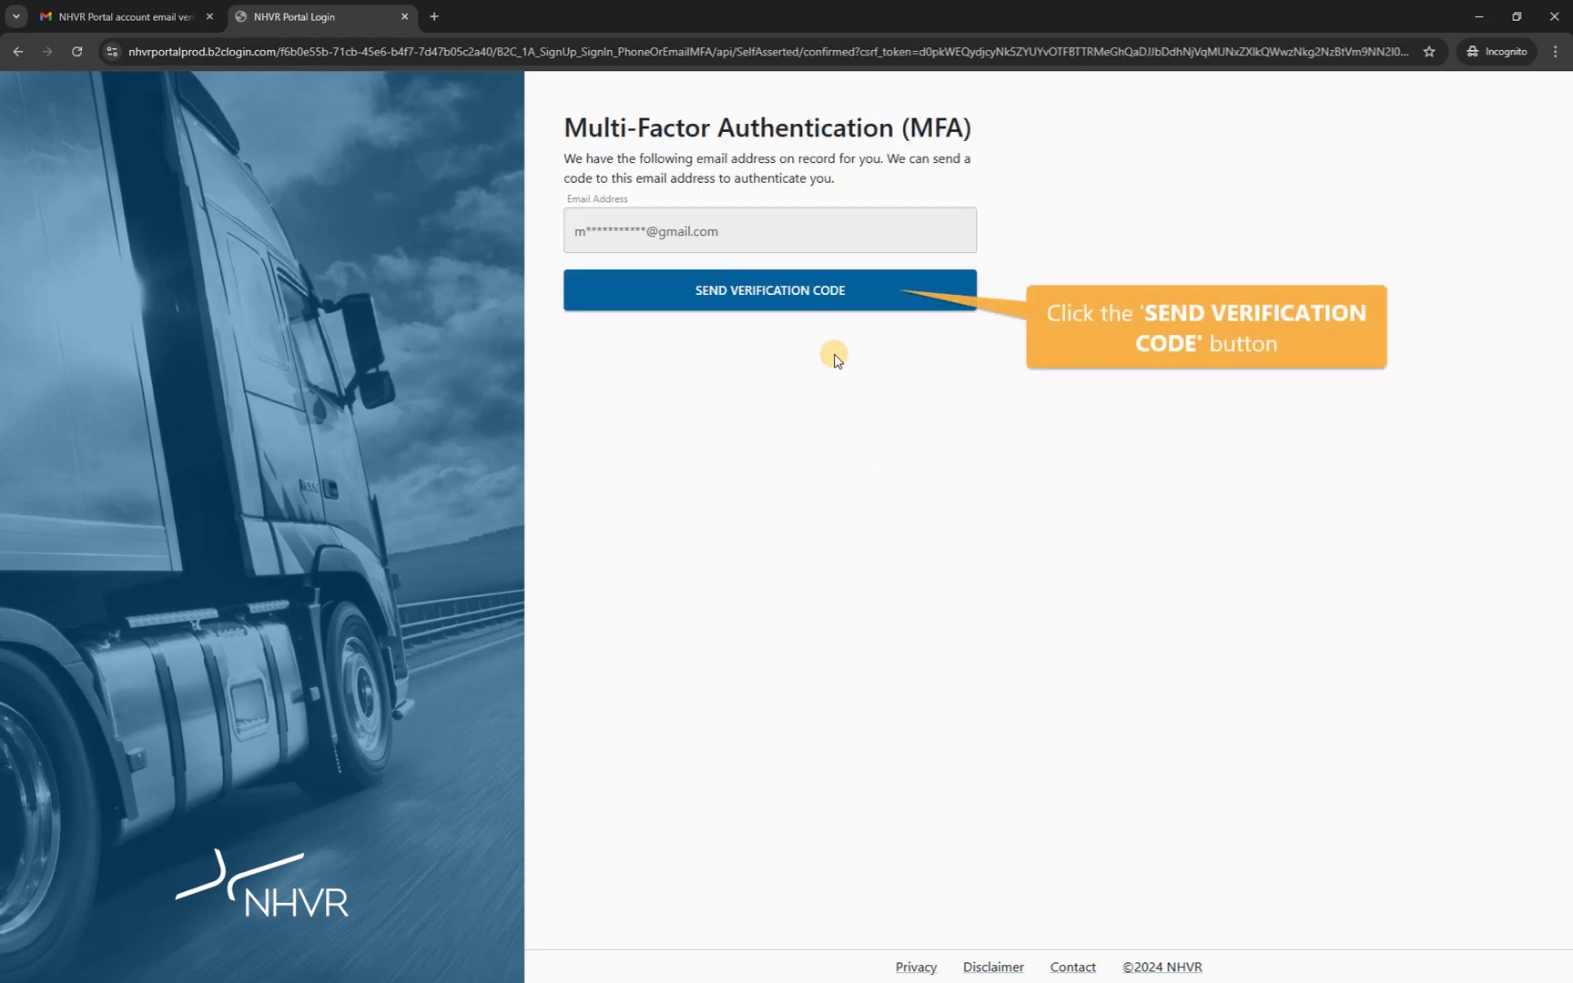
click(749, 301)
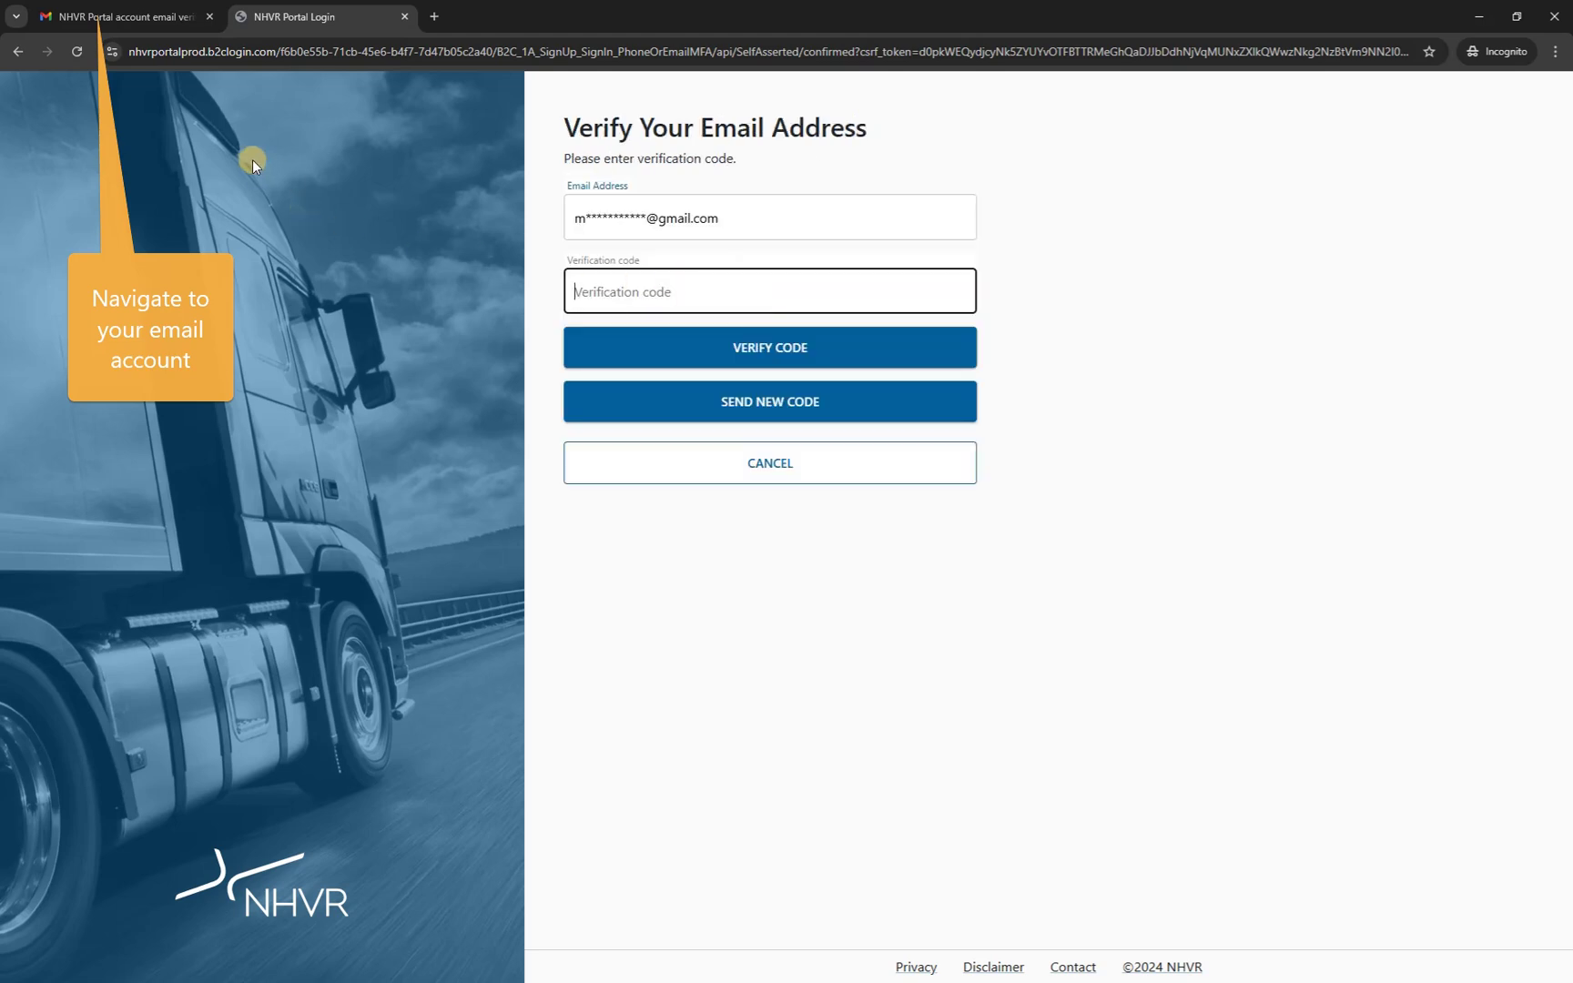
Copy the new code from the latest NHVR verification email in Gmail.
click(147, 17)
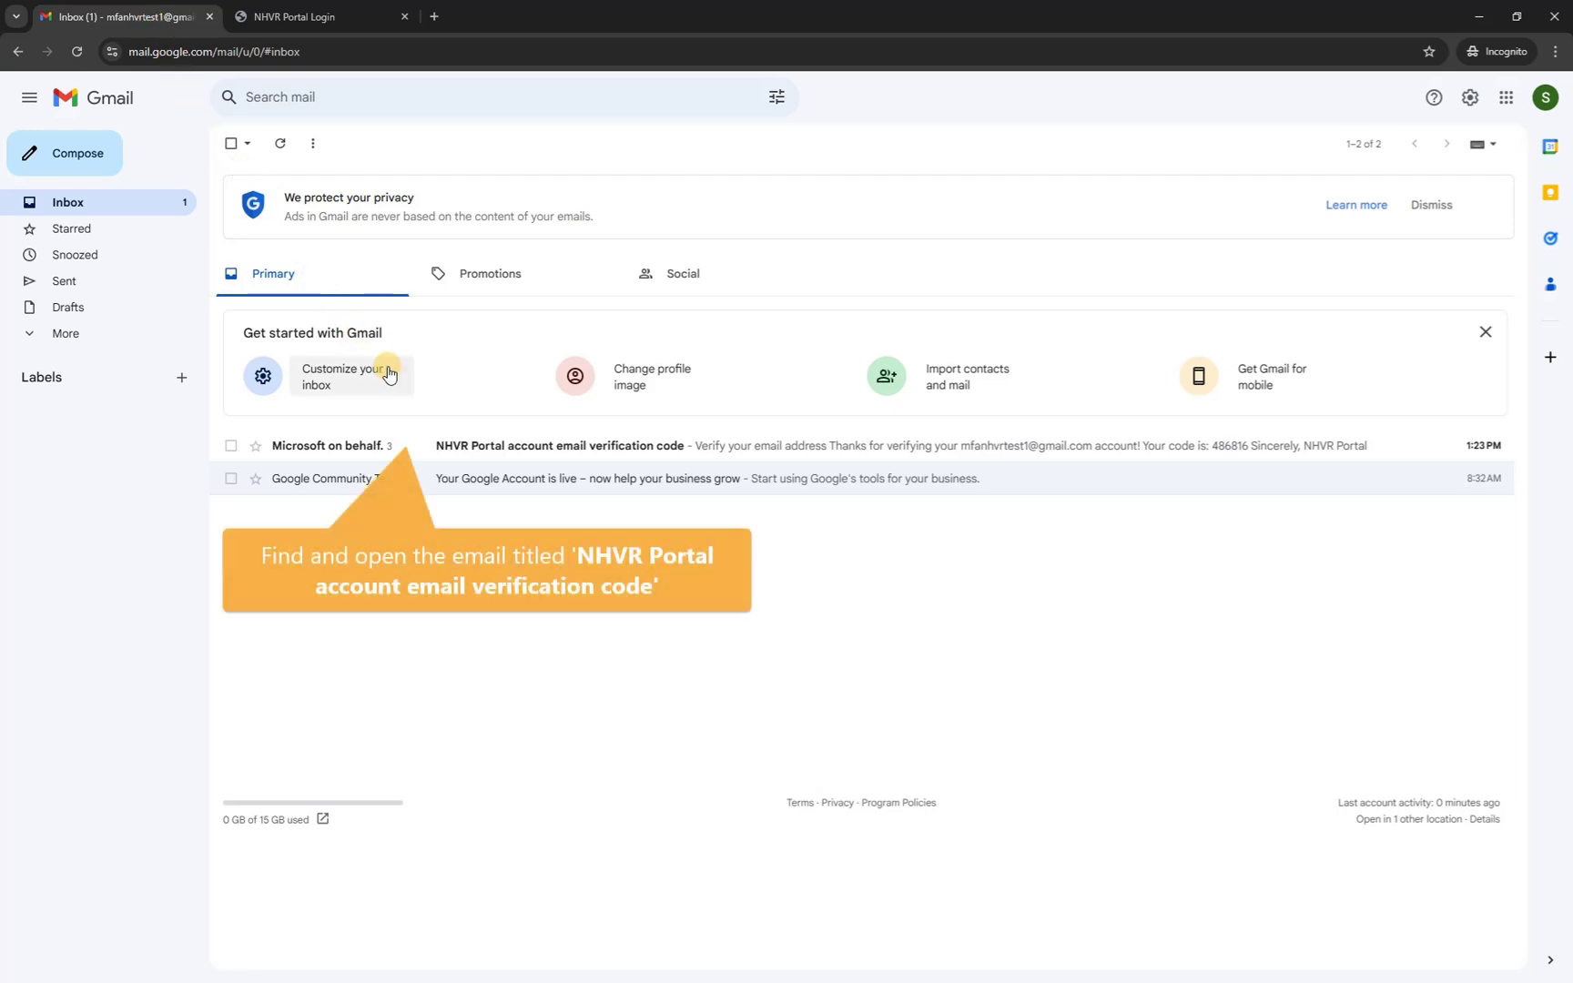
click(518, 446)
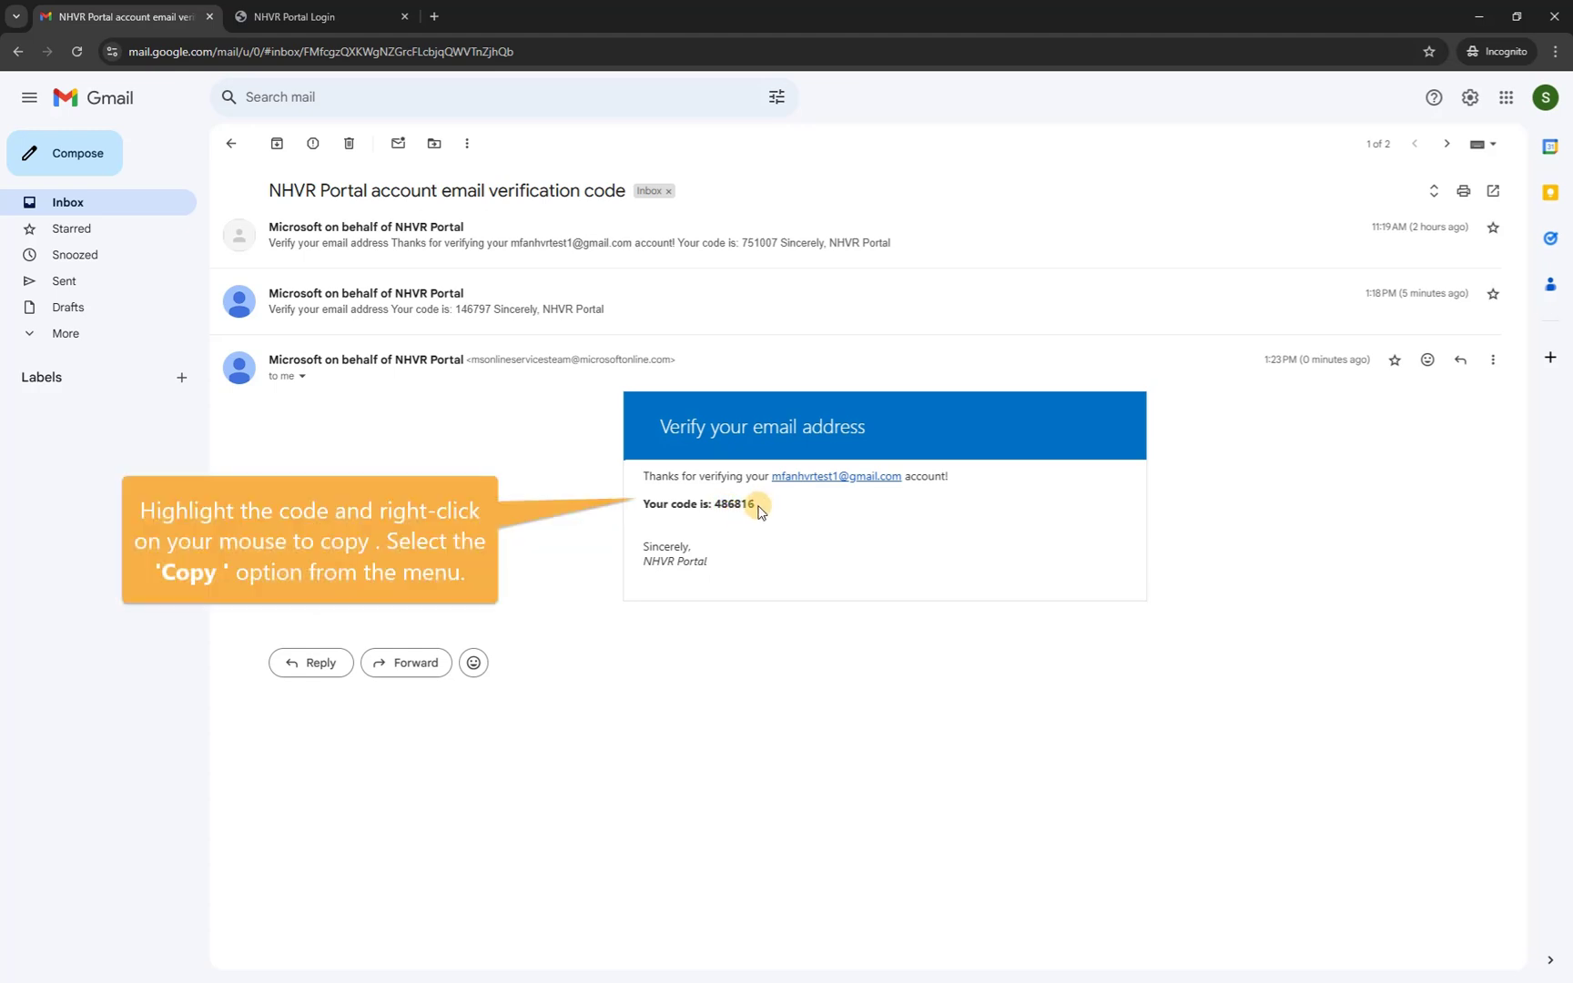
drag(756, 507, 717, 505)
right_click(724, 508)
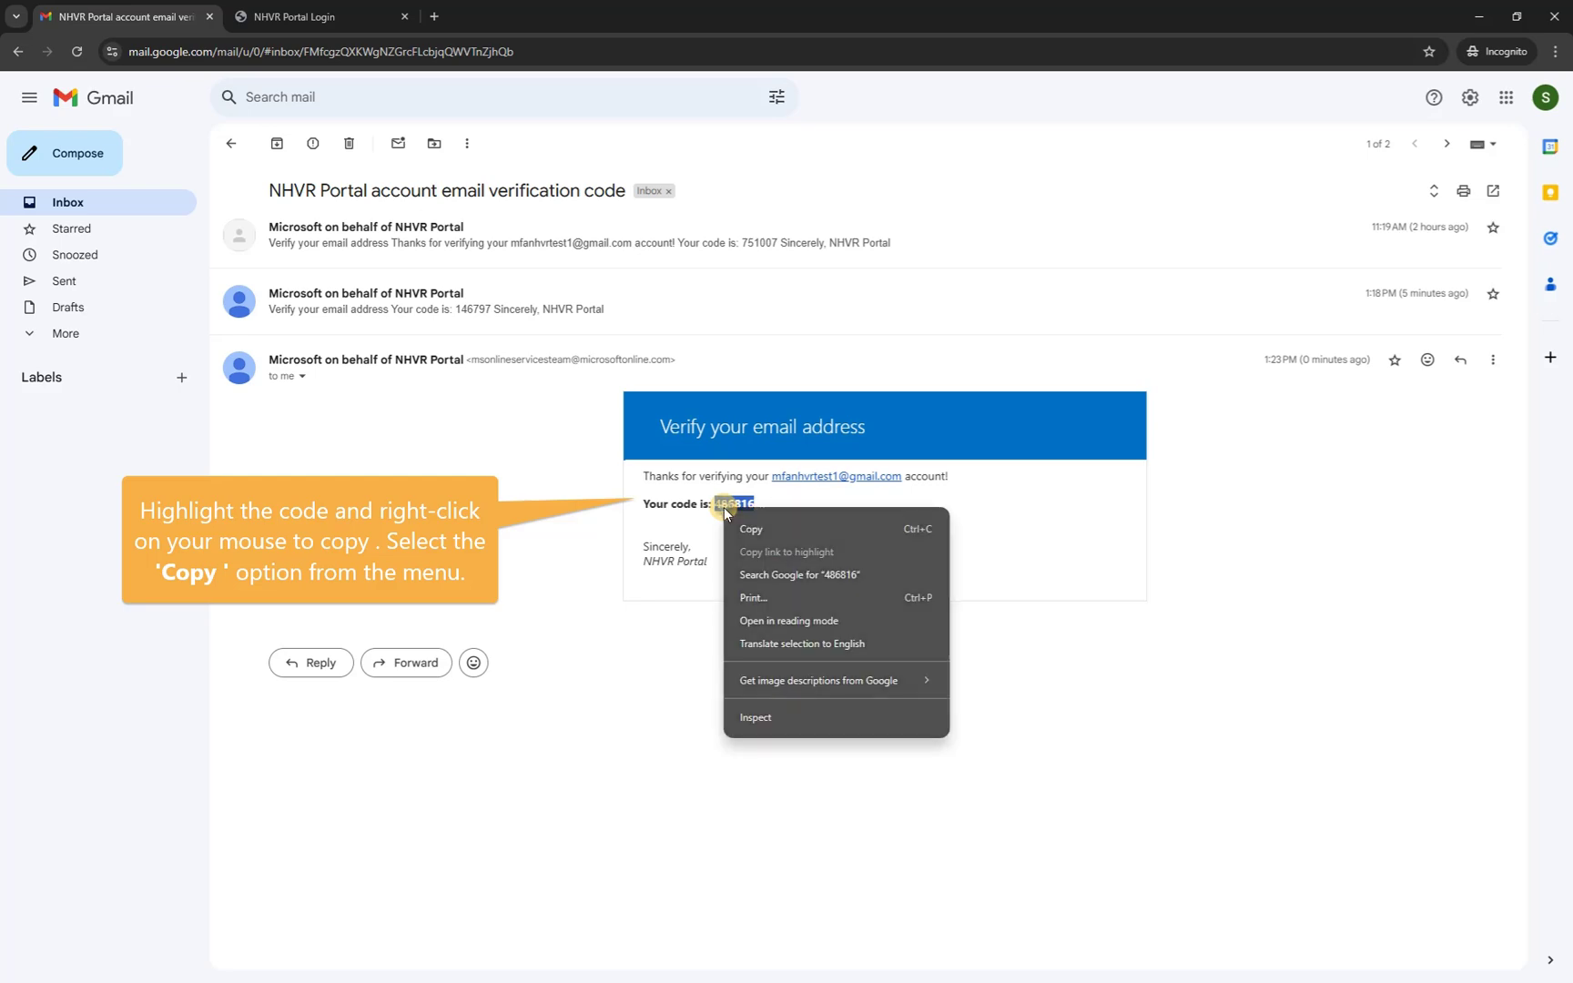
click(753, 529)
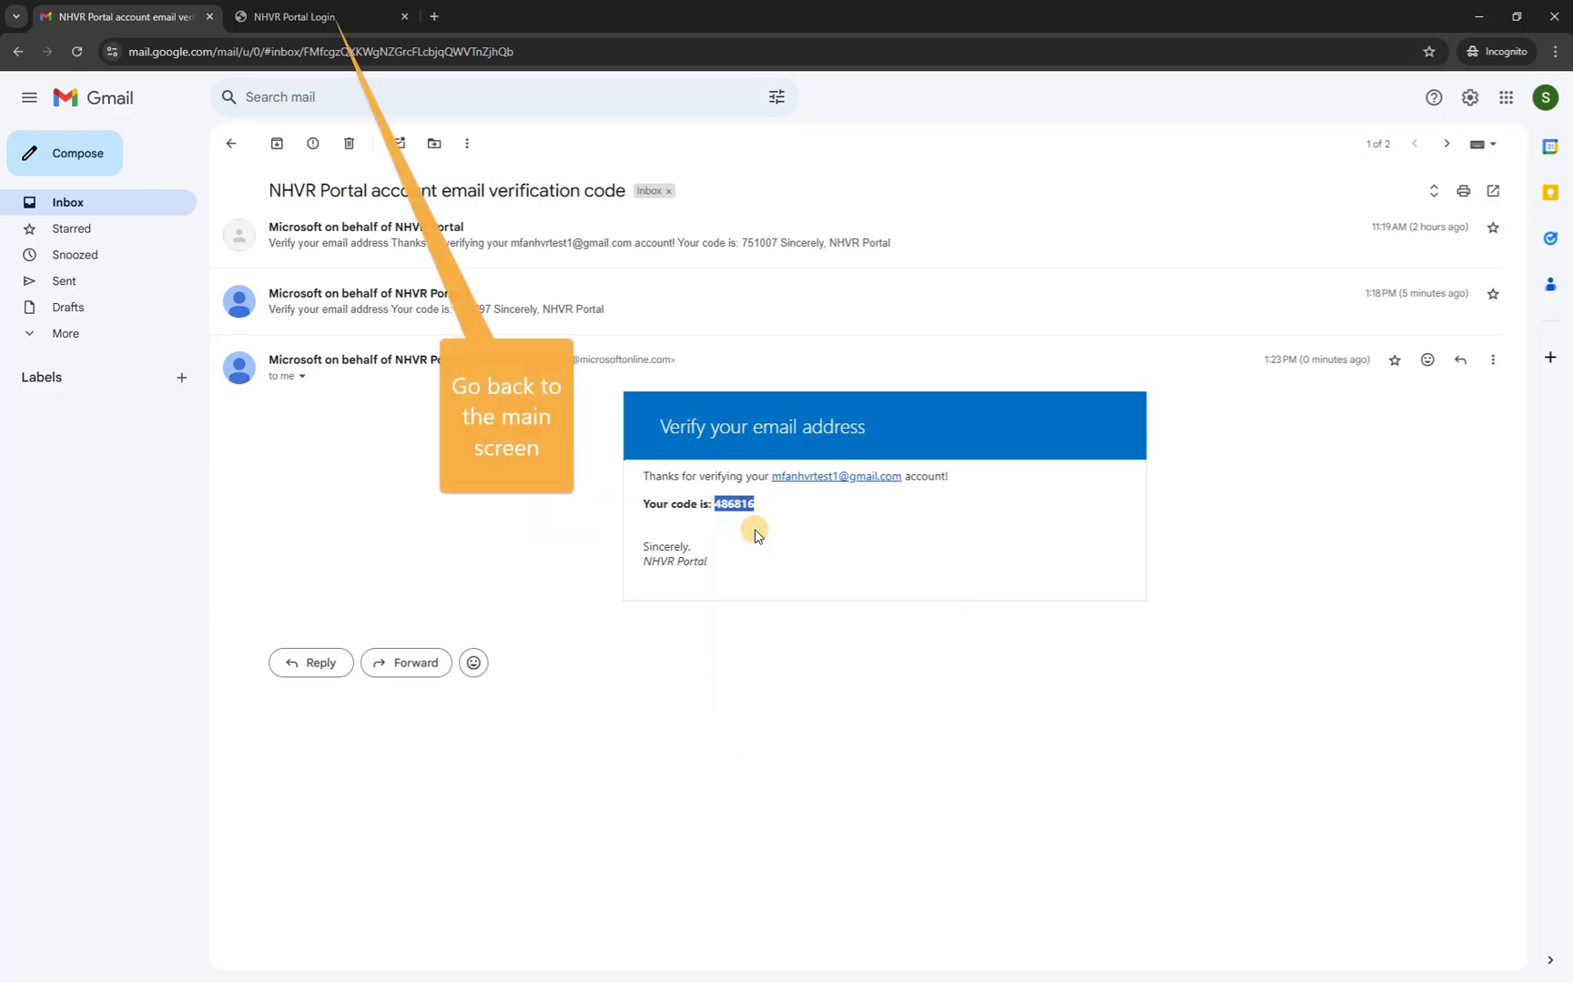
click(266, 16)
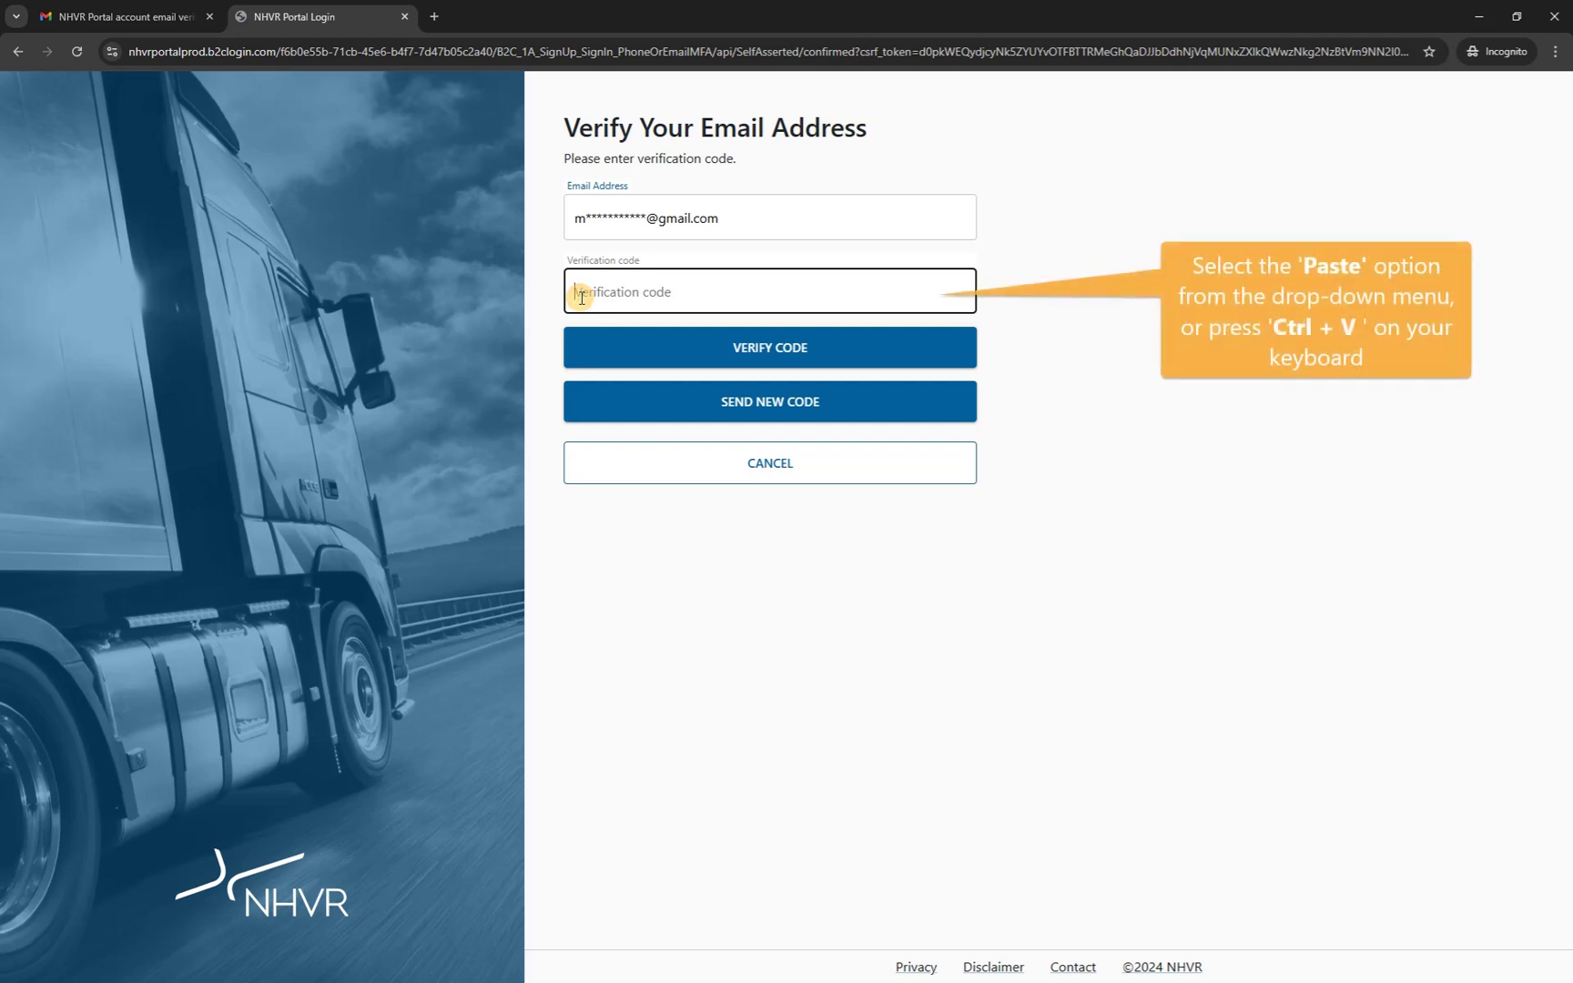
Paste the code, verify the email address and continue into the portal.
key(ctrl+v)
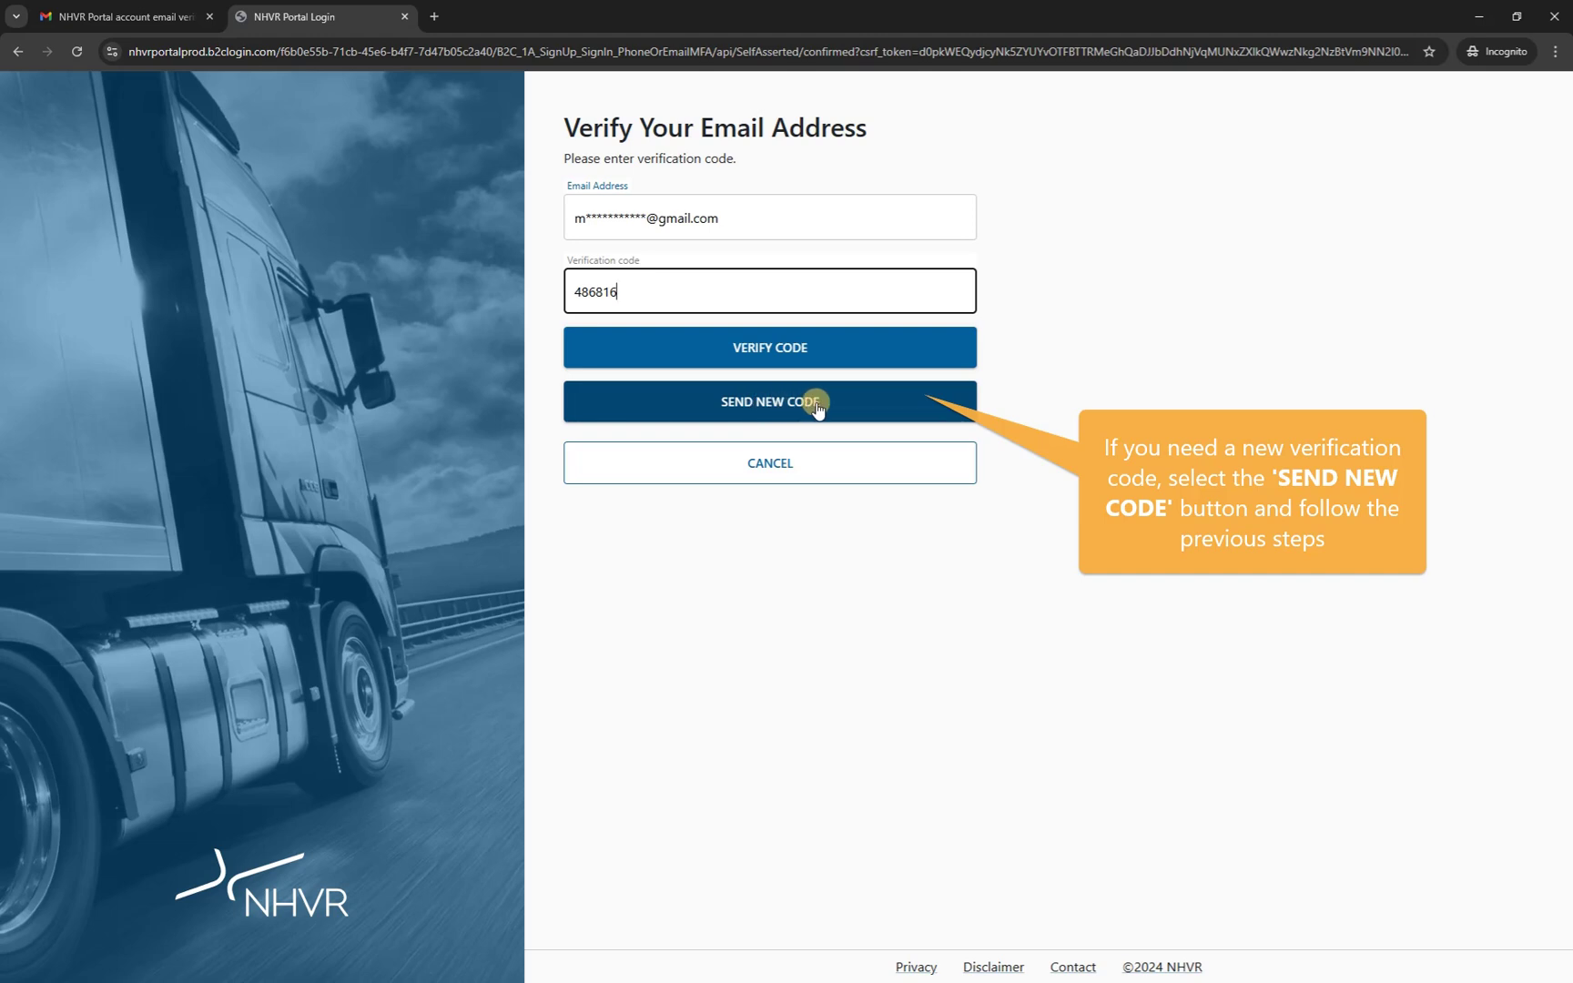
click(837, 355)
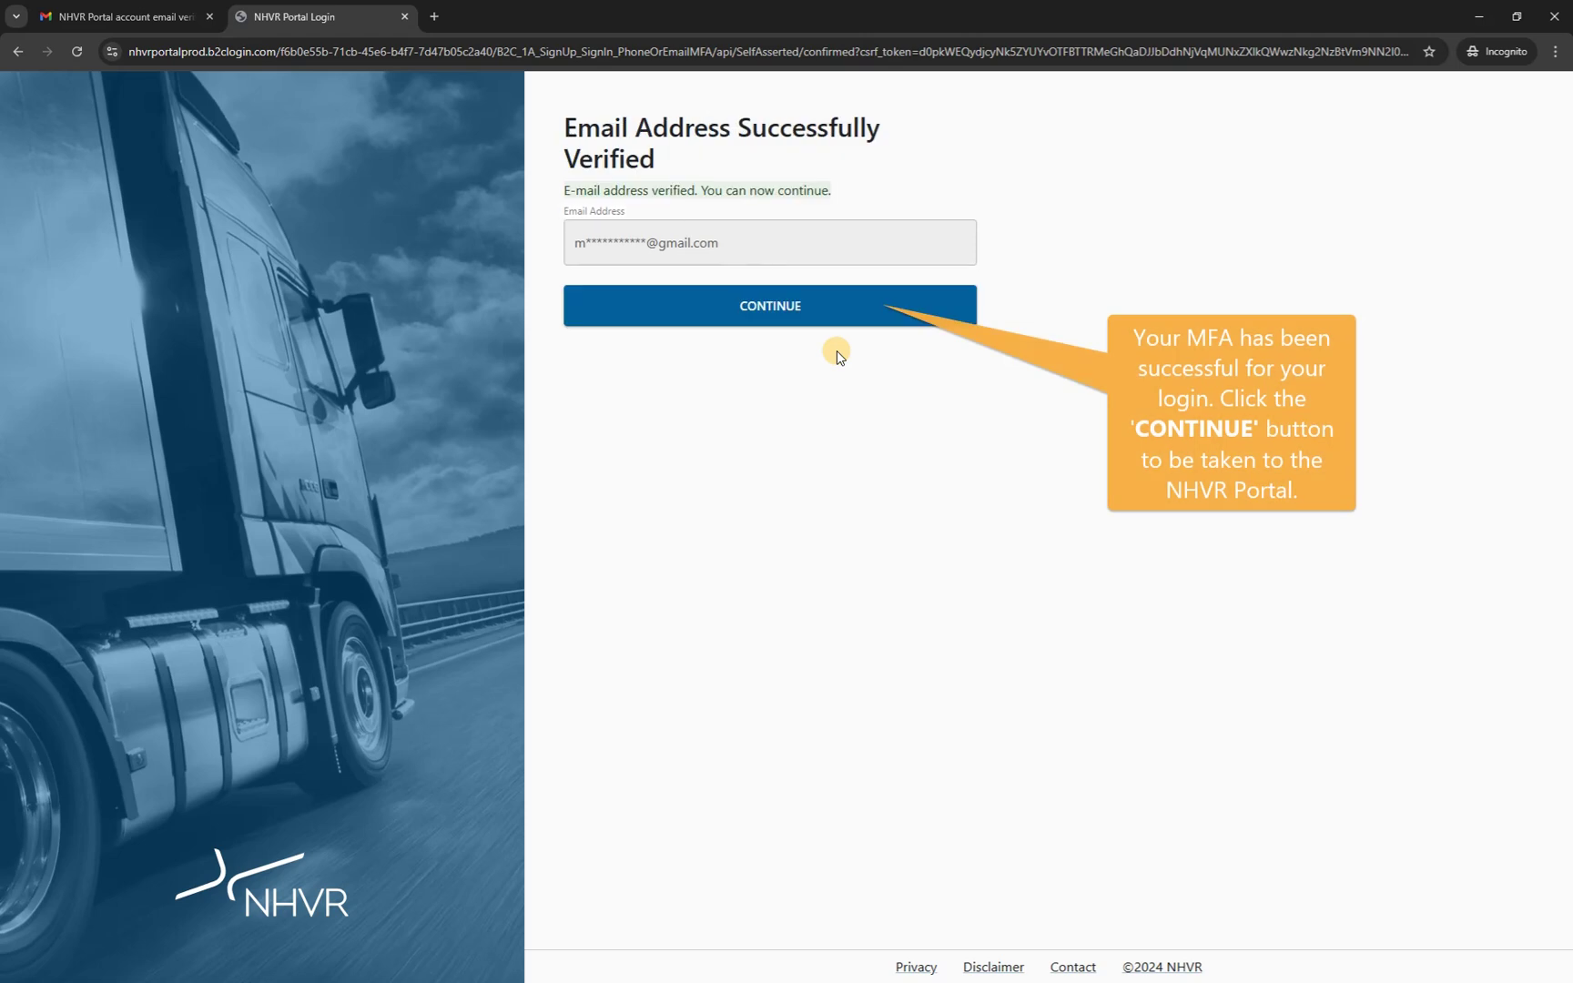
click(889, 316)
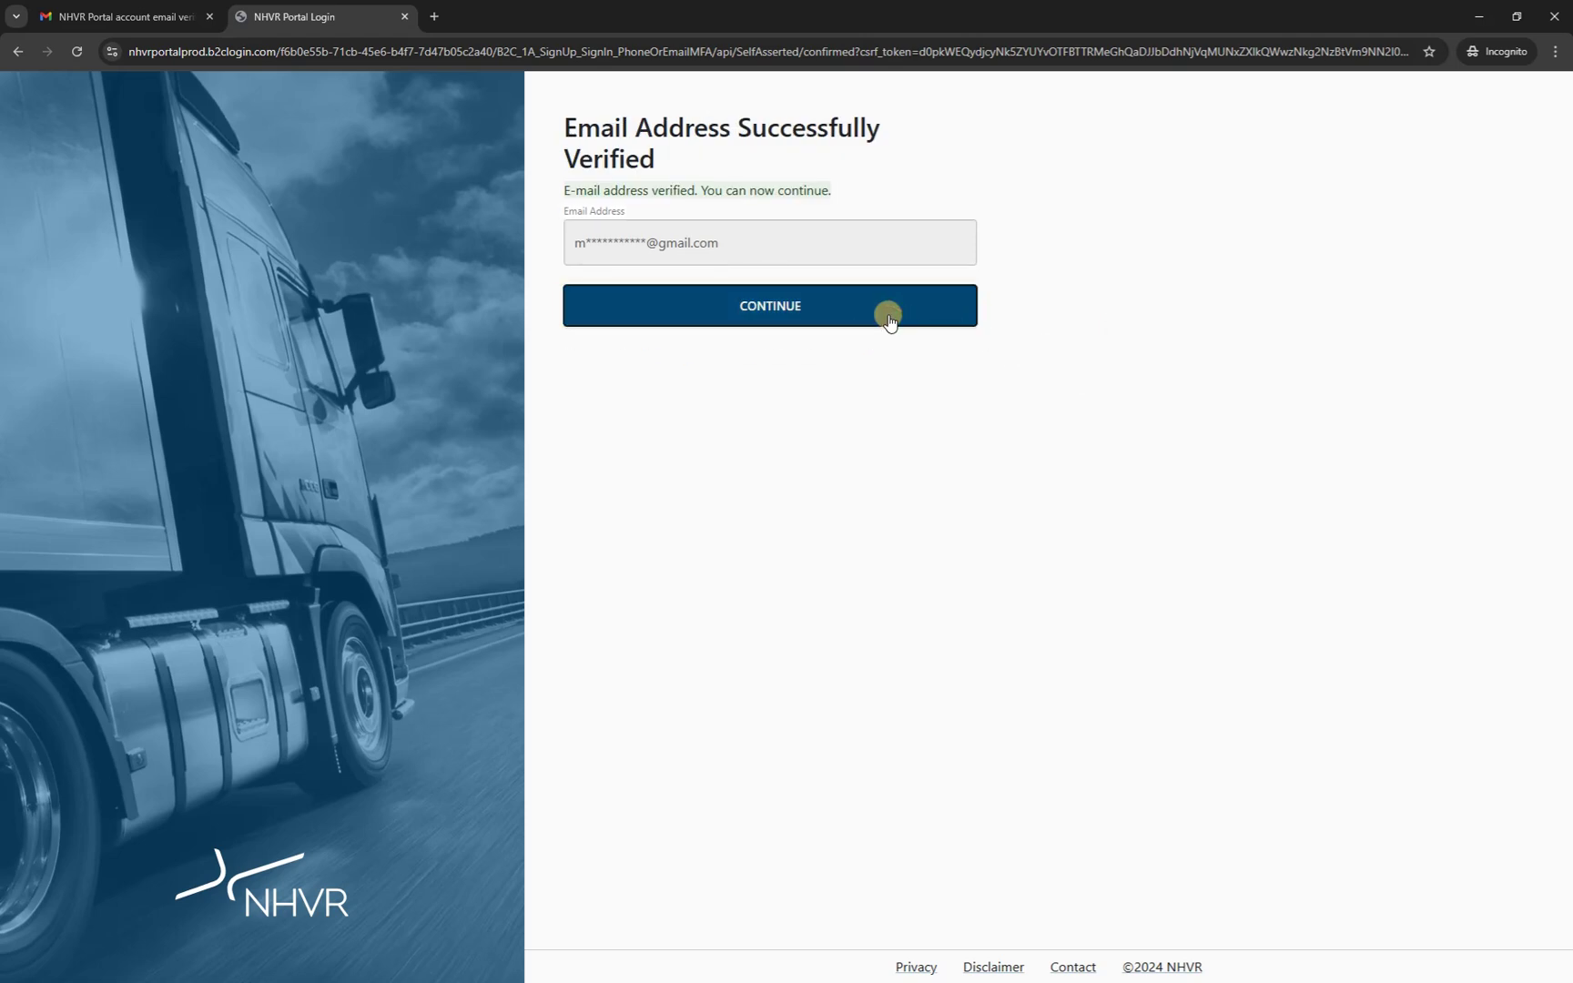